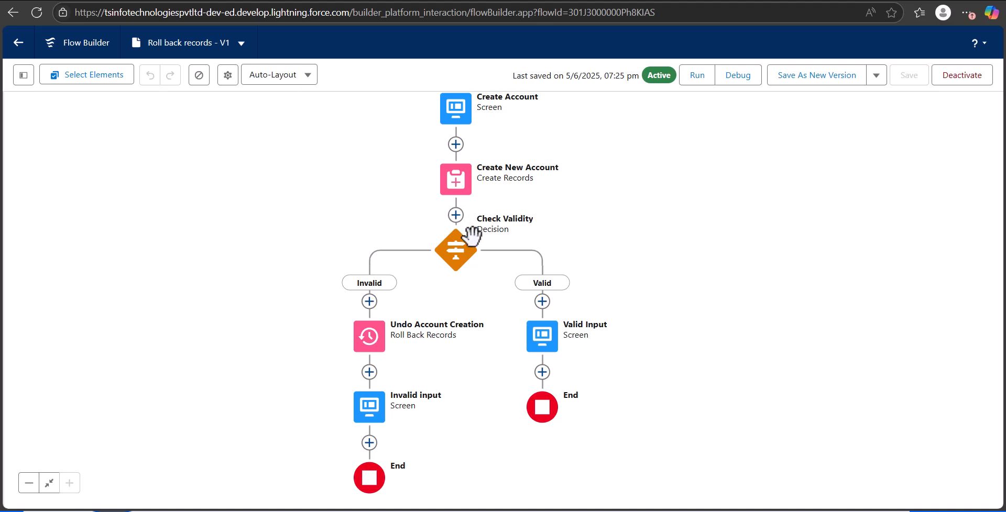
# Examine the outcomes and conditions of the Check Validity decision in the Roll back records flow.
pyautogui.click(459, 252)
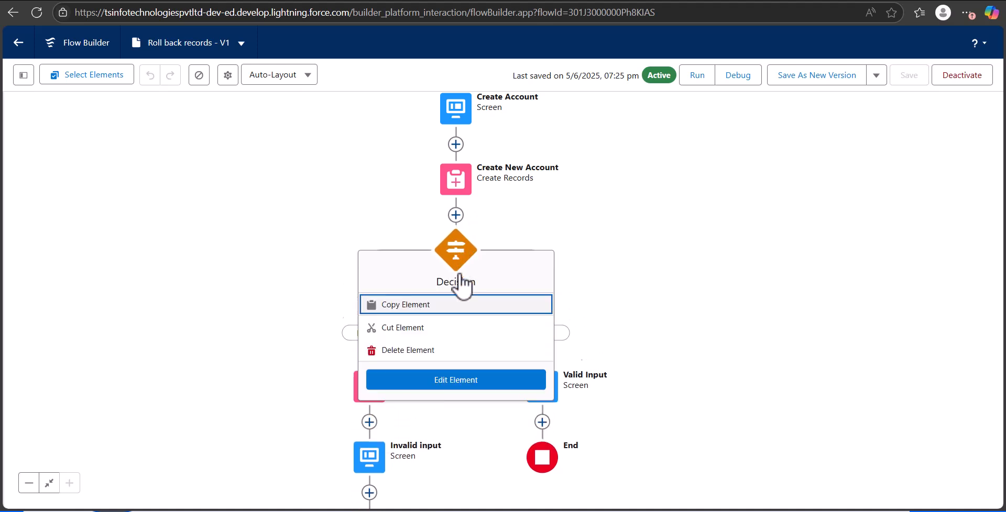
pyautogui.click(530, 385)
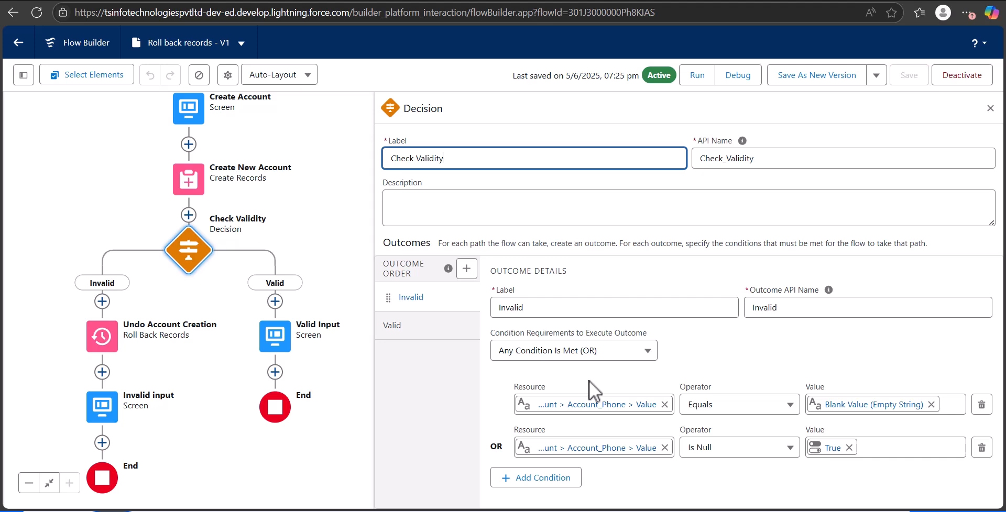
pyautogui.click(990, 108)
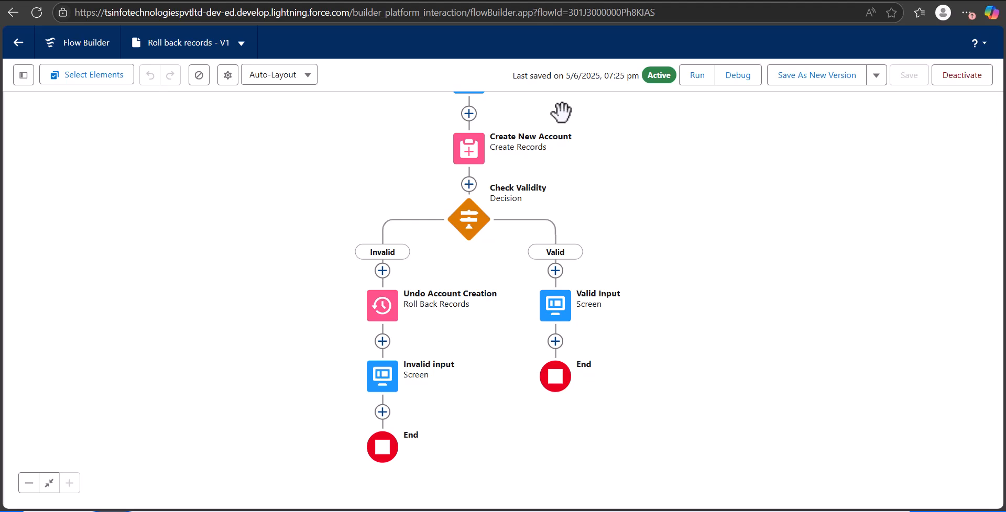
# On the Sales Tech App home page, submit the Roll back records form with account name "haffman" and a blank phone.
pyautogui.click(194, 2)
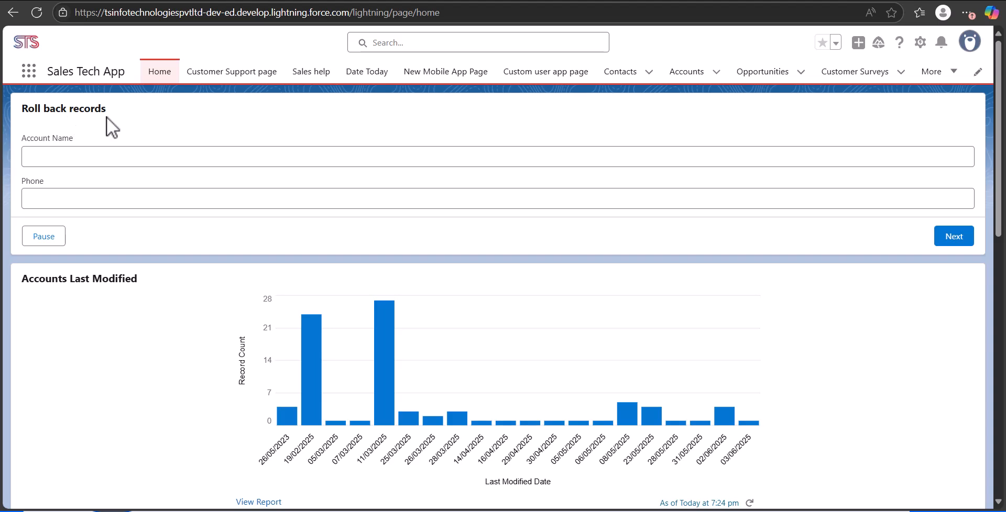
pyautogui.click(102, 155)
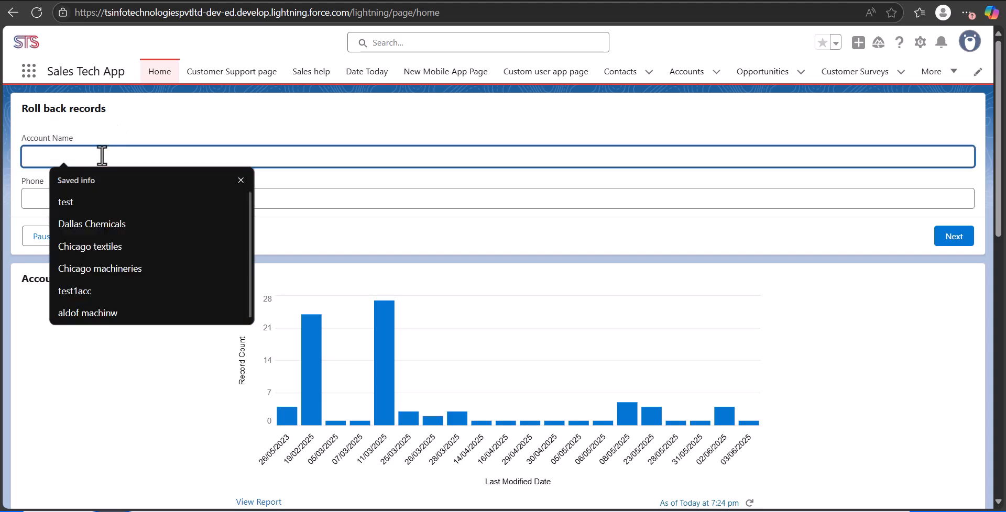
pyautogui.write('haffman')
pyautogui.click(150, 199)
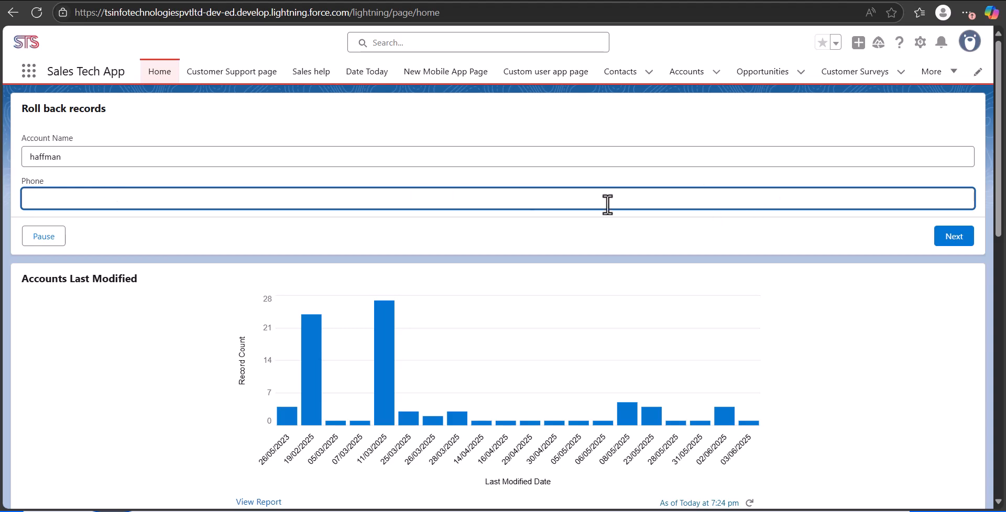
pyautogui.click(962, 237)
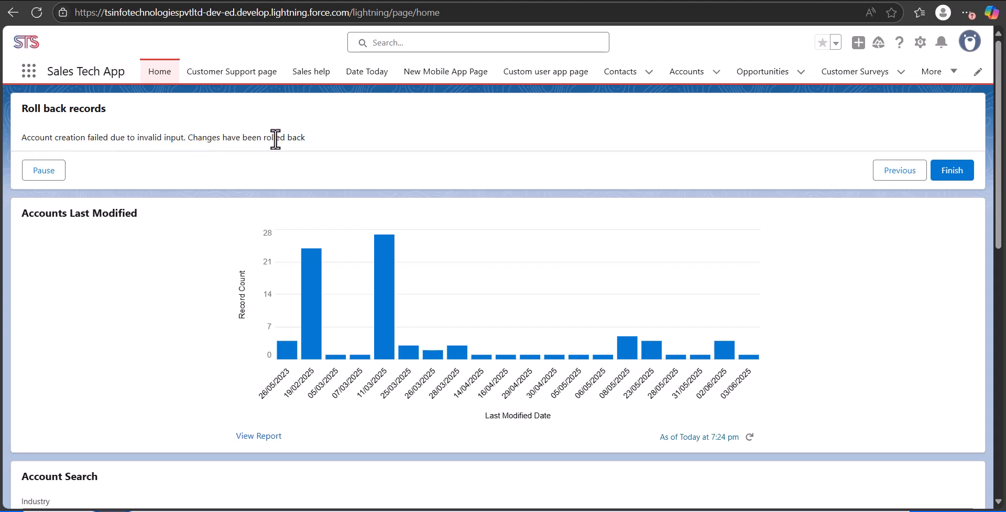
# Return to the Roll back records form, fill in the account's phone number and submit it again.
pyautogui.click(890, 171)
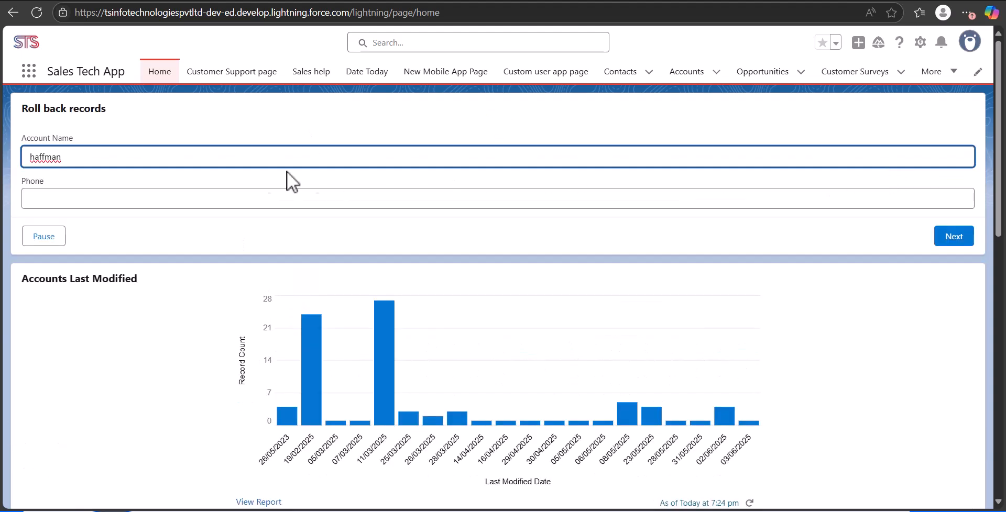
pyautogui.click(142, 197)
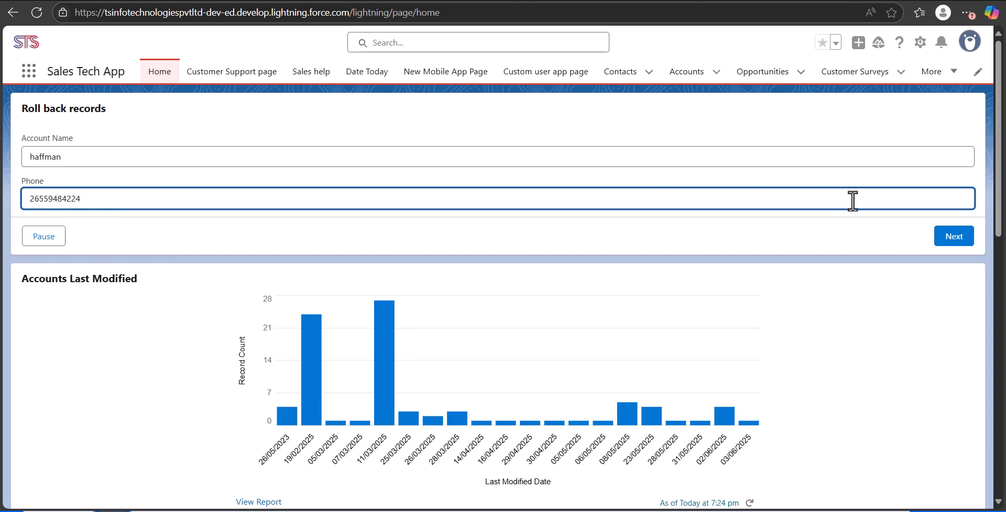
pyautogui.click(954, 239)
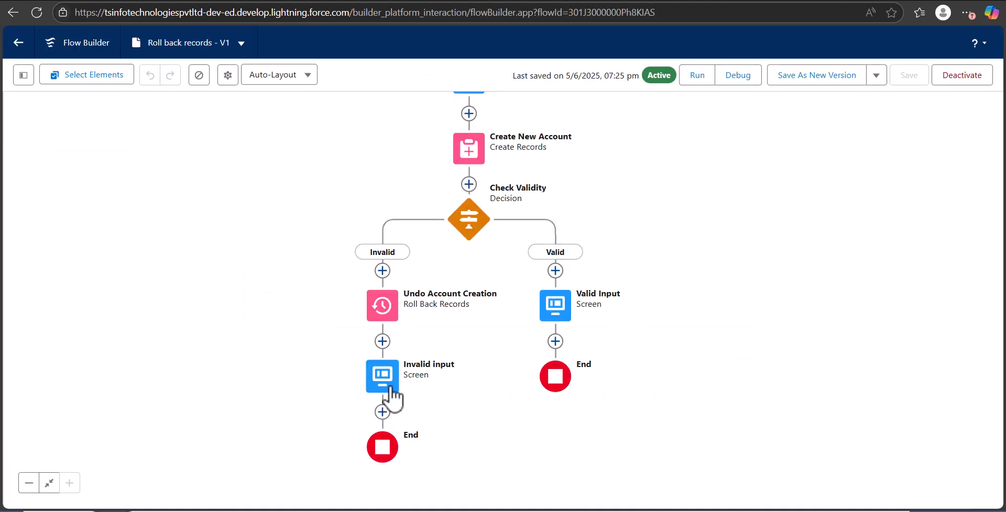
# Review the messages on the Invalid input and Valid Input screens in the existing flow without changing them.
pyautogui.click(389, 388)
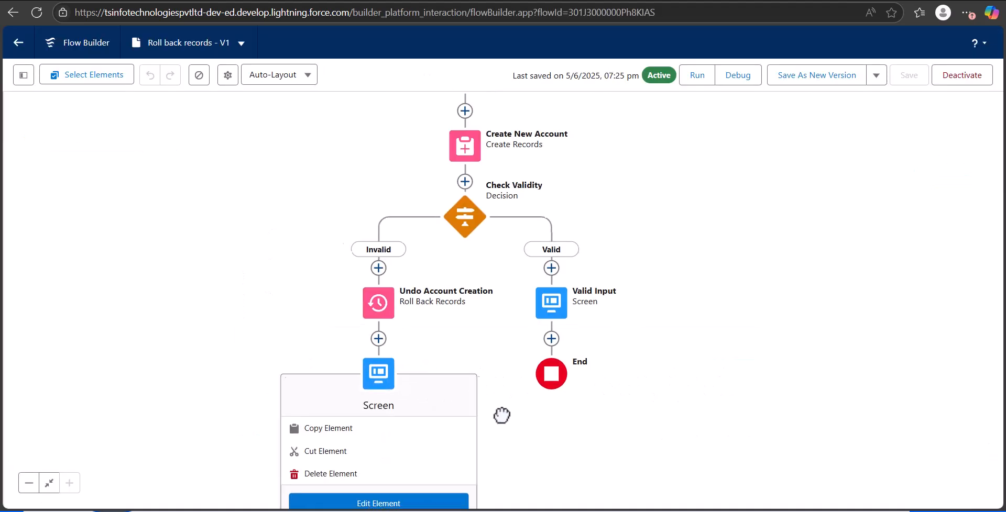
pyautogui.click(353, 448)
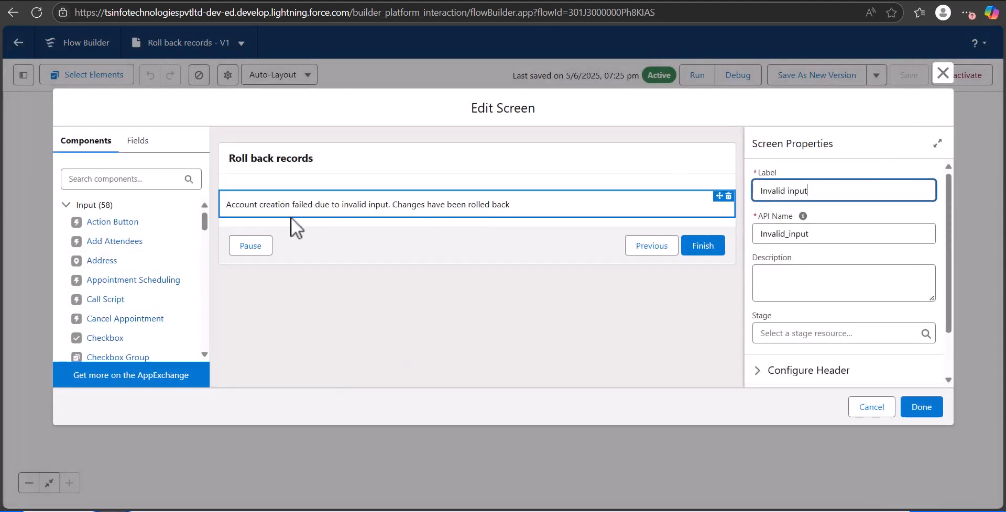
pyautogui.click(941, 73)
pyautogui.click(540, 257)
pyautogui.click(517, 378)
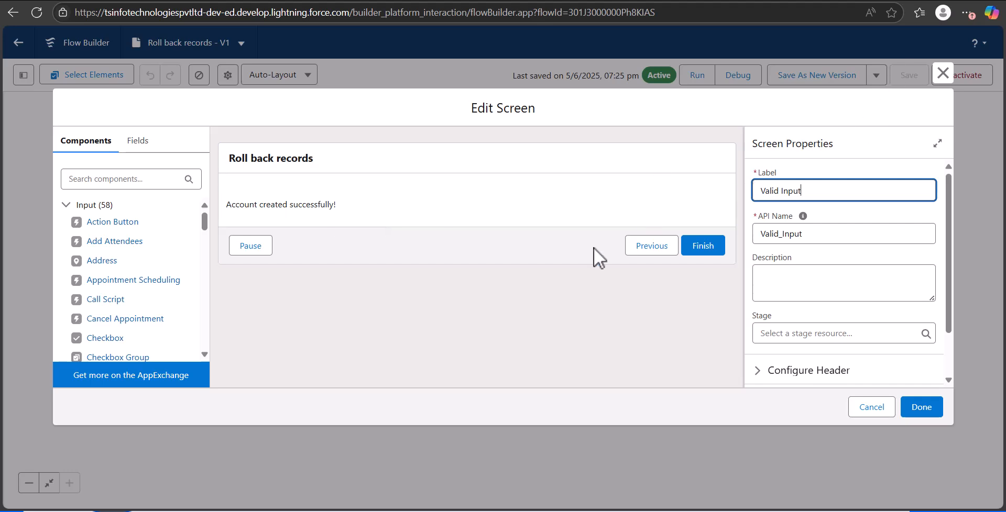
pyautogui.press('Escape')
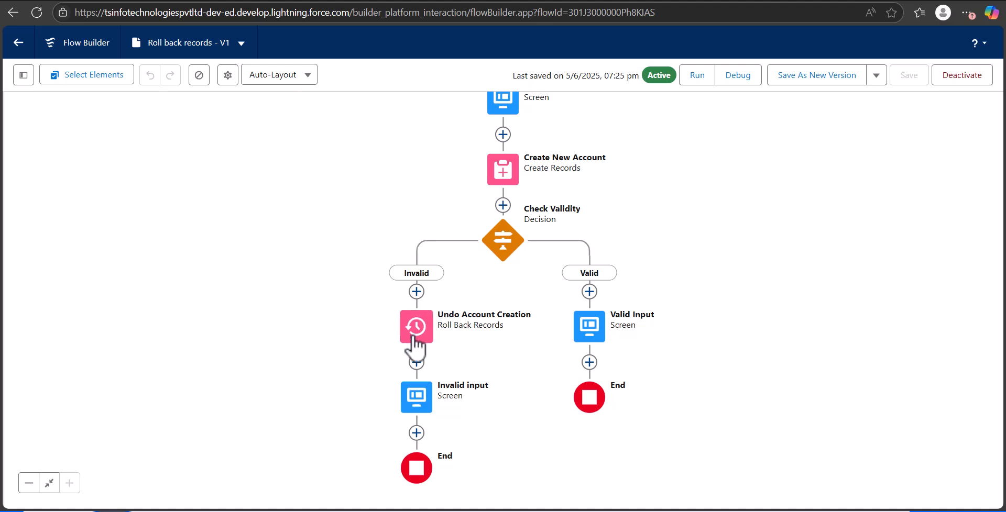
# Create a new Screen Flow from scratch in the Flows setup.
pyautogui.click(24, 47)
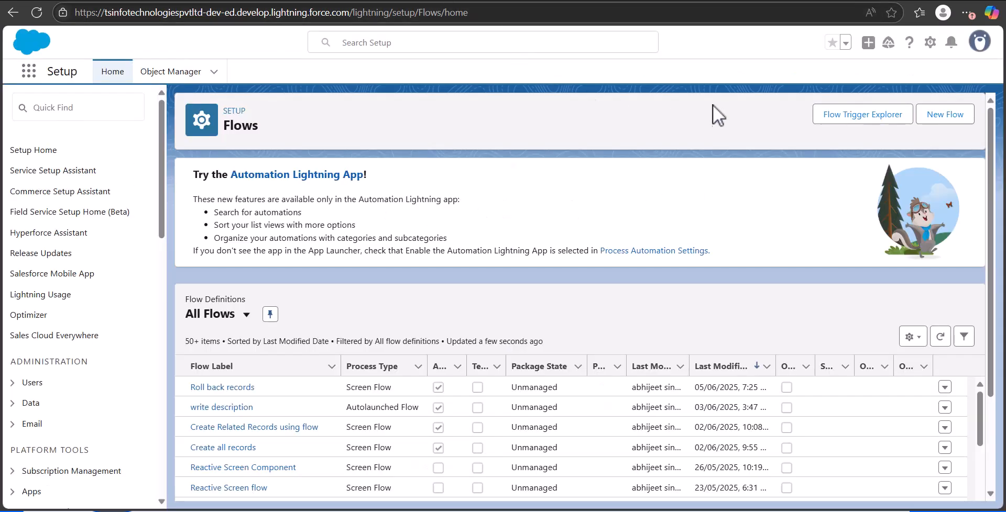
pyautogui.click(951, 121)
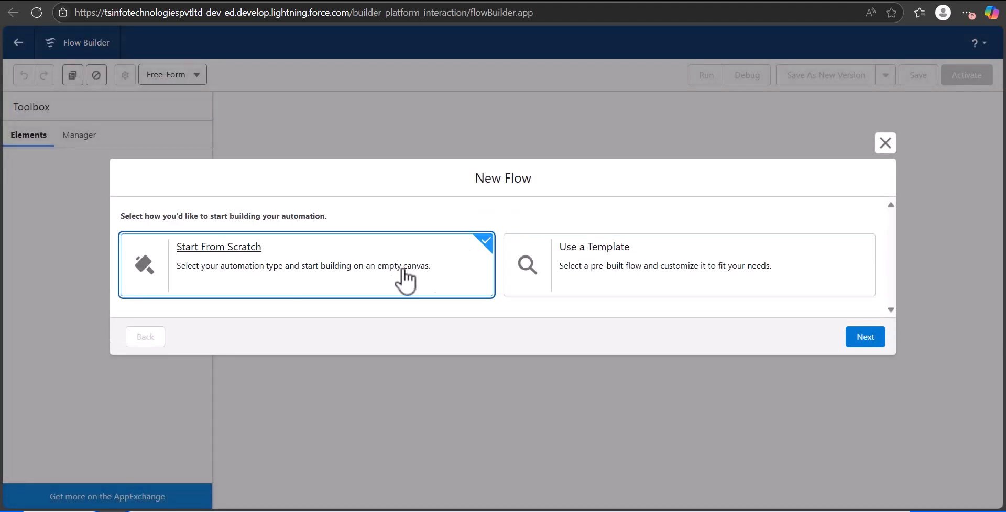
pyautogui.click(865, 338)
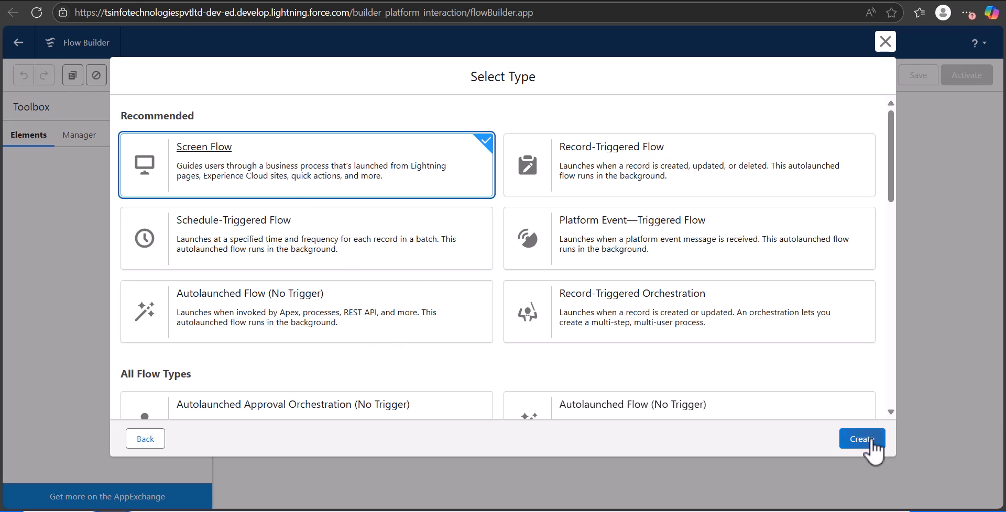
pyautogui.click(871, 442)
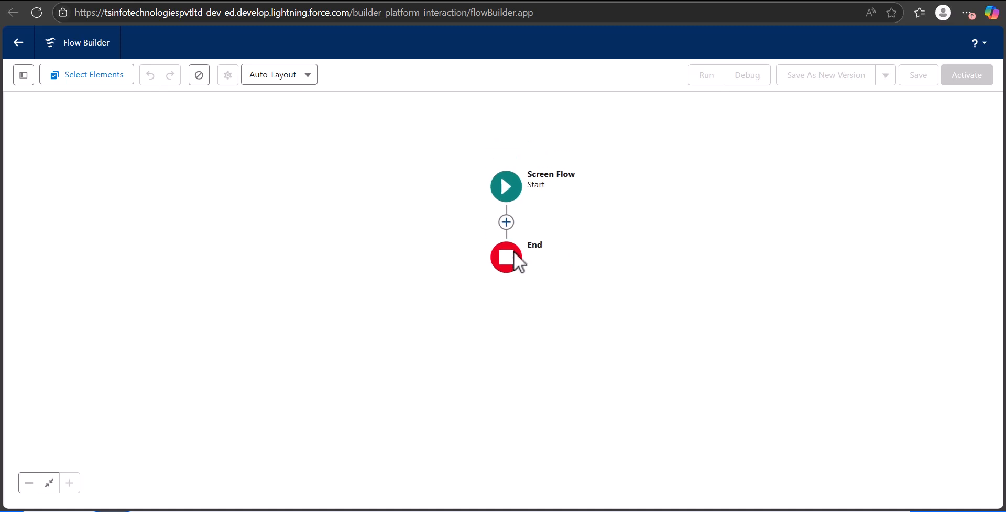
# Add a Screen element after the start and place a Text component with a Phone component below it.
pyautogui.click(506, 222)
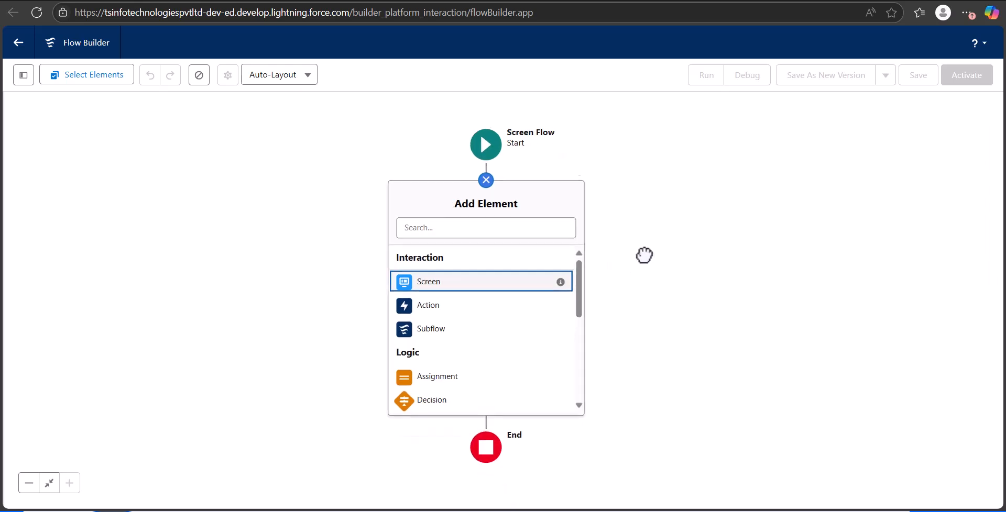
pyautogui.click(450, 282)
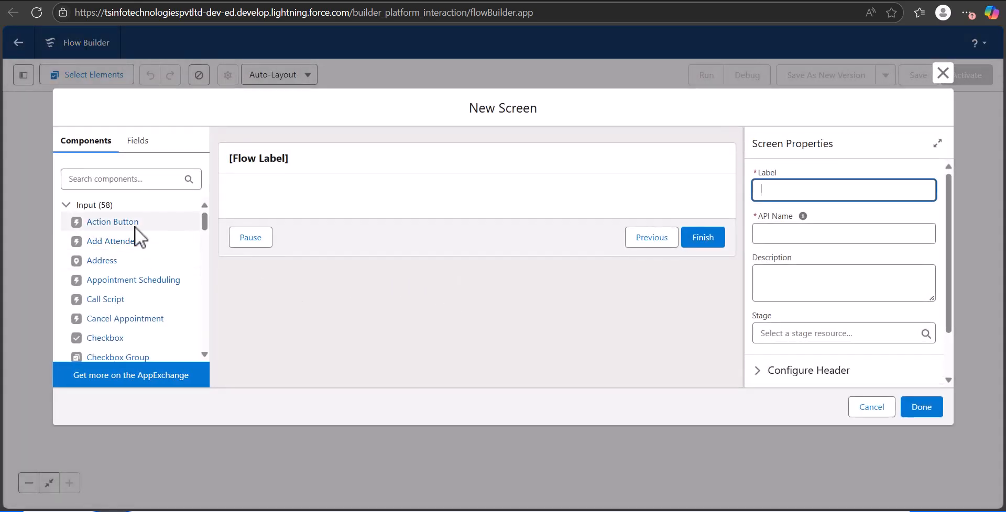
pyautogui.click(139, 179)
pyautogui.write('text')
pyautogui.moveTo(124, 249); pyautogui.dragTo(337, 191)
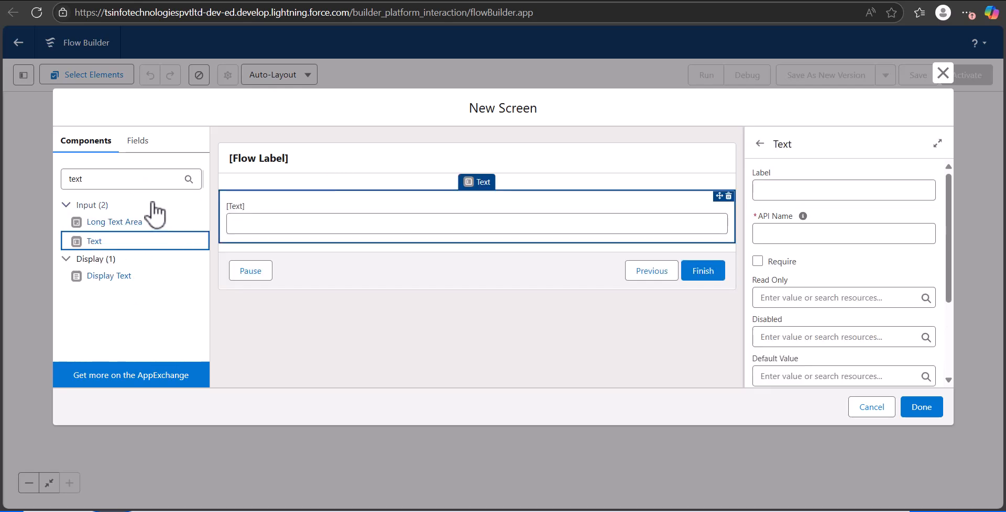
pyautogui.doubleClick(73, 178)
pyautogui.write('phon')
pyautogui.moveTo(99, 223); pyautogui.dragTo(321, 219)
# Label the Text component "Account Name" and use Account_Name as its API name.
pyautogui.click(320, 219)
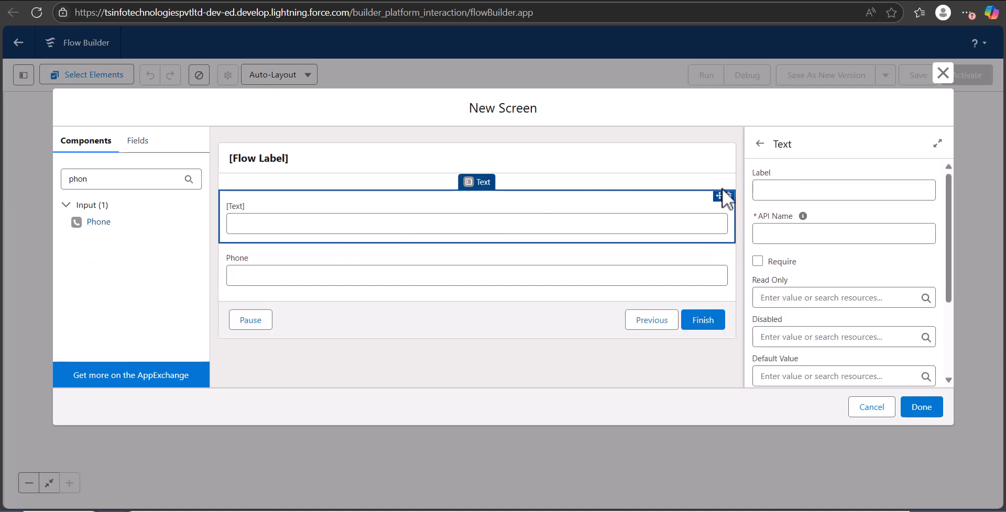
pyautogui.click(783, 189)
pyautogui.write('Account Name')
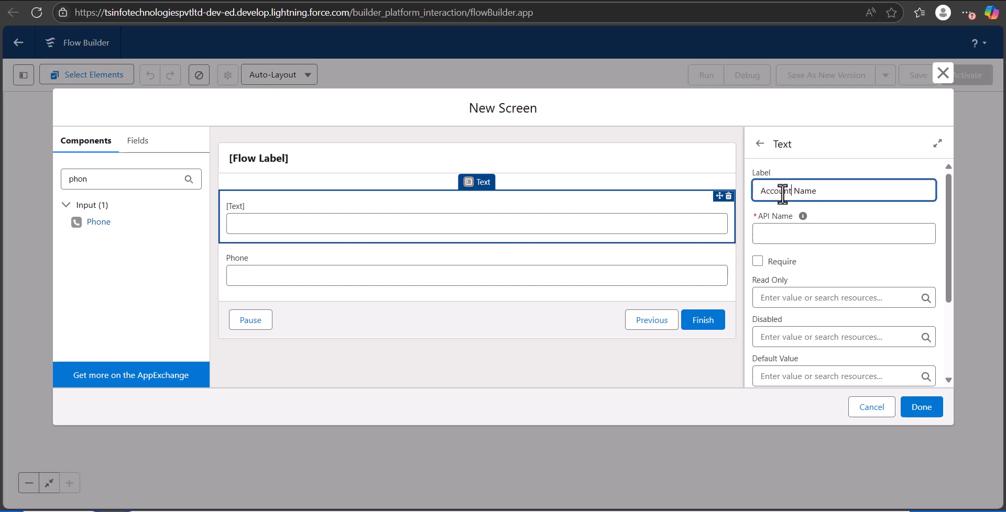
pyautogui.click(829, 232)
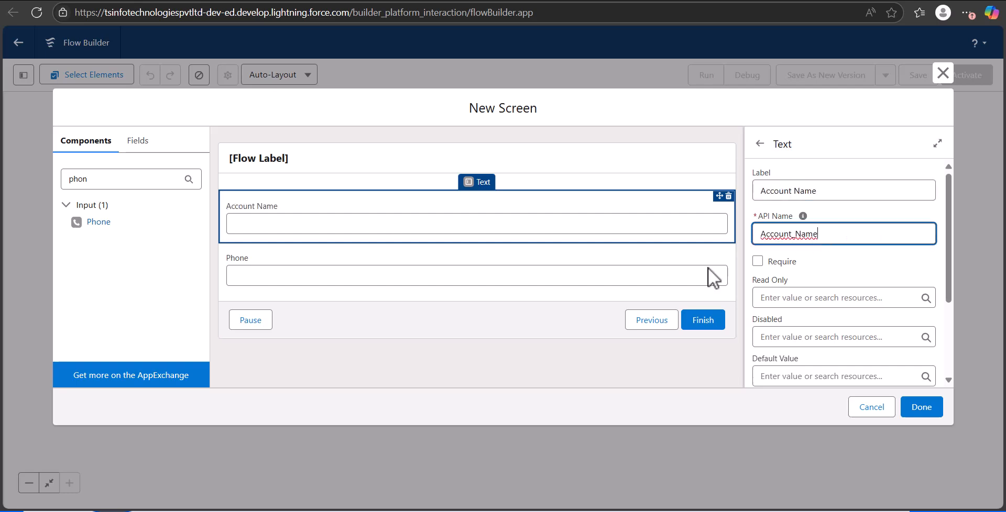
# Give the Phone component the API name Accout_phone and check its remaining properties.
pyautogui.click(307, 283)
pyautogui.click(810, 187)
pyautogui.write('Accout_phone')
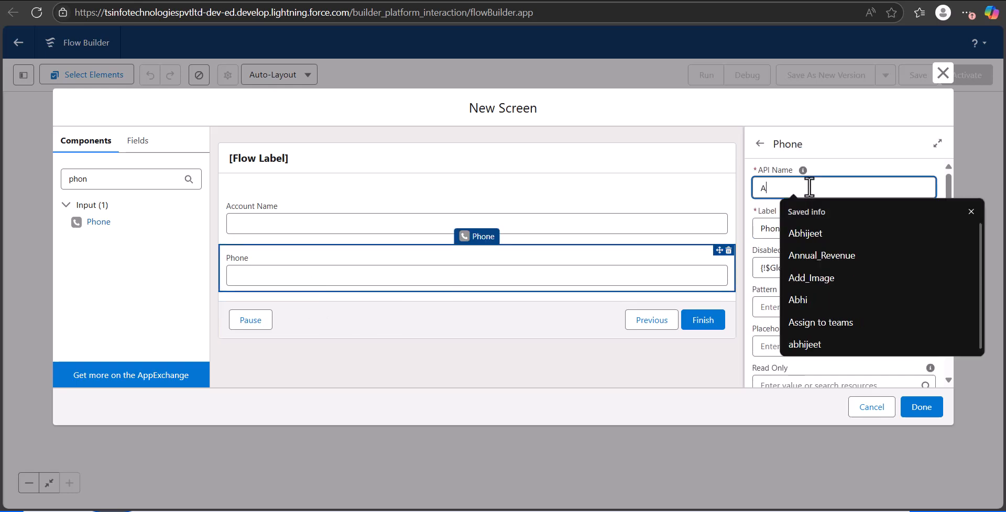
pyautogui.click(837, 229)
pyautogui.scroll(-5, 843, 262)
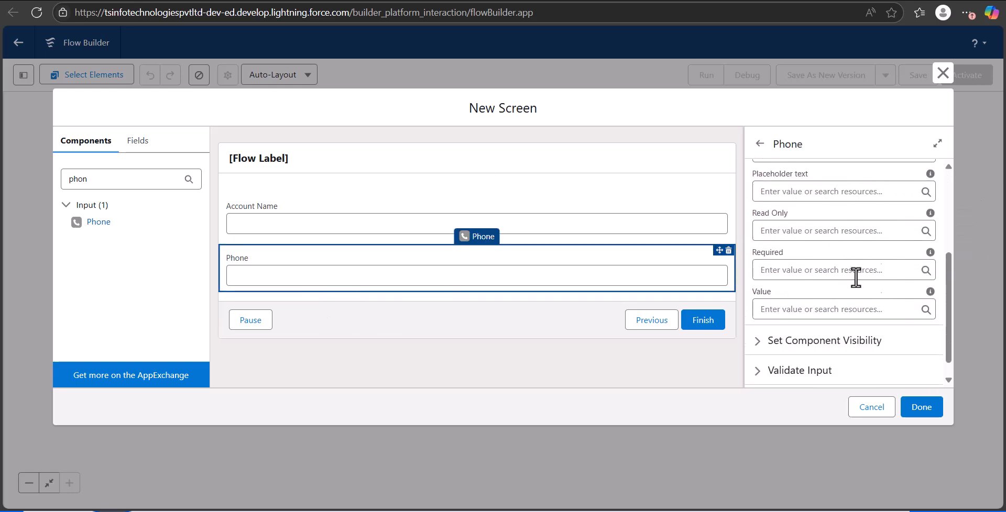
# Label the new screen "Enter Account Info" and save it to the canvas.
pyautogui.click(921, 407)
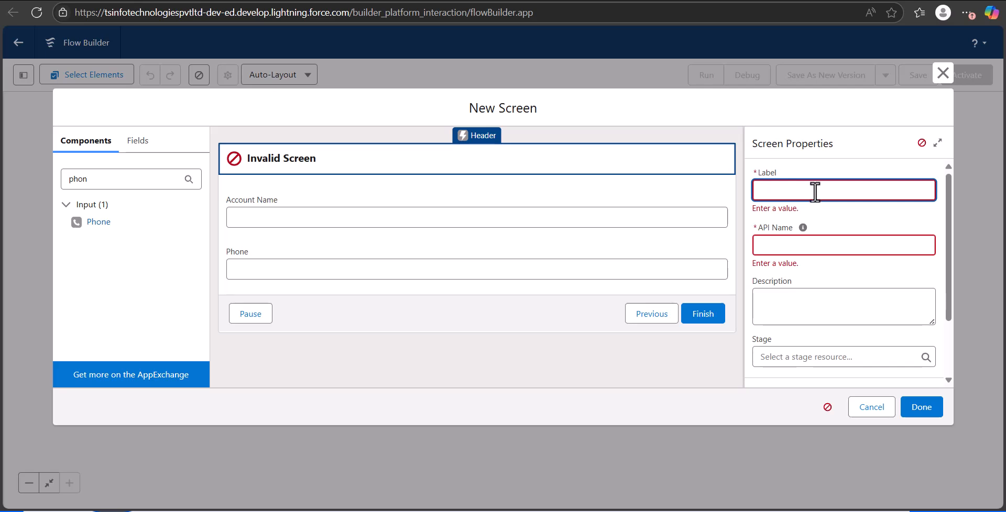
pyautogui.write('nter')
pyautogui.press('Num_Lock')
pyautogui.press('BackSpace')
pyautogui.press('BackSpace')
pyautogui.press('BackSpace')
pyautogui.write('oum')
pyautogui.press('BackSpace')
pyautogui.write('nt Info')
pyautogui.click(916, 402)
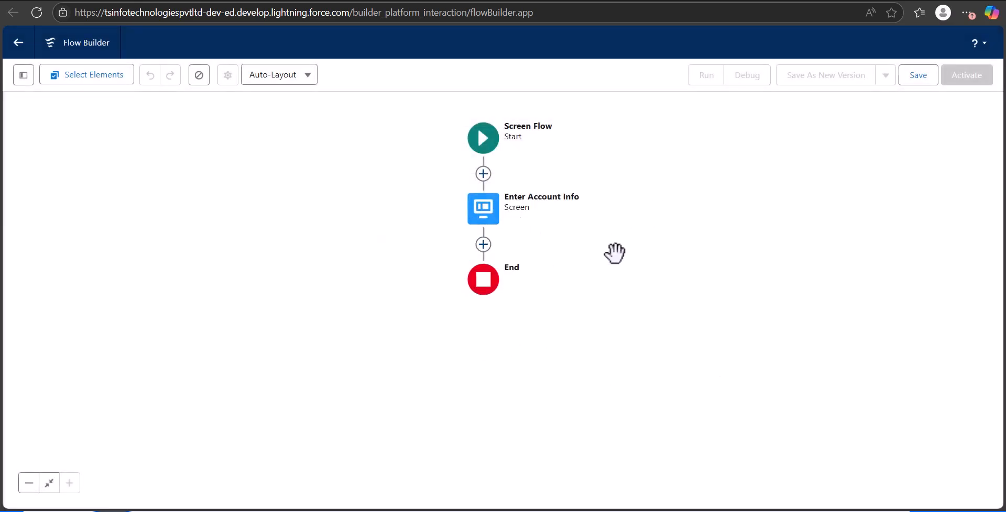
# Add a Create Records element after the Enter Account Info screen, labelled "Create Records" with API name Create_Records.
pyautogui.click(494, 268)
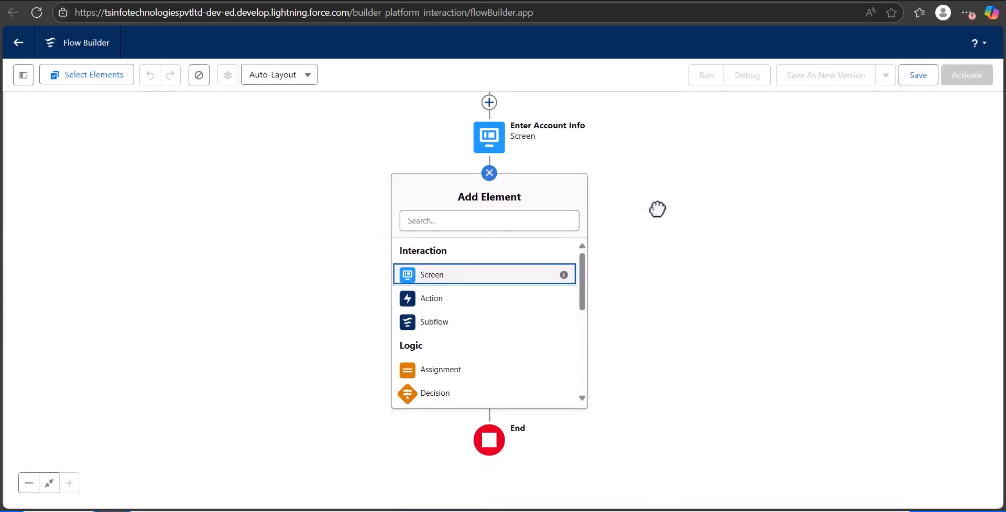
pyautogui.click(488, 228)
pyautogui.write('Crea')
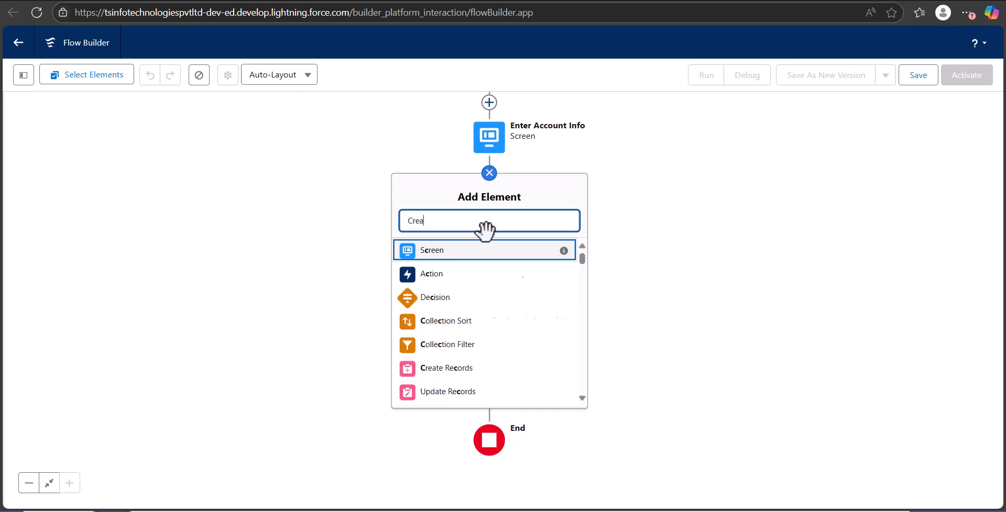
pyautogui.click(487, 251)
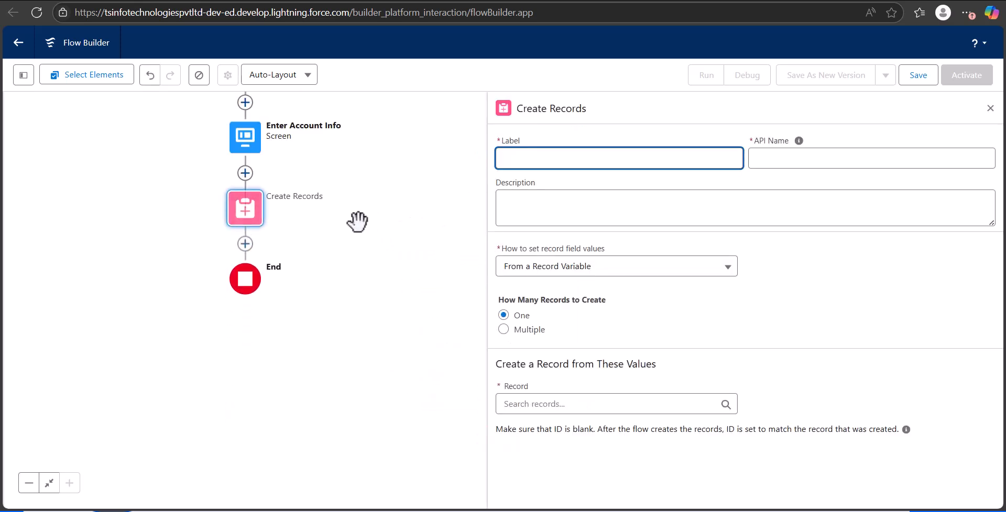
pyautogui.click(541, 158)
pyautogui.write('Create ')
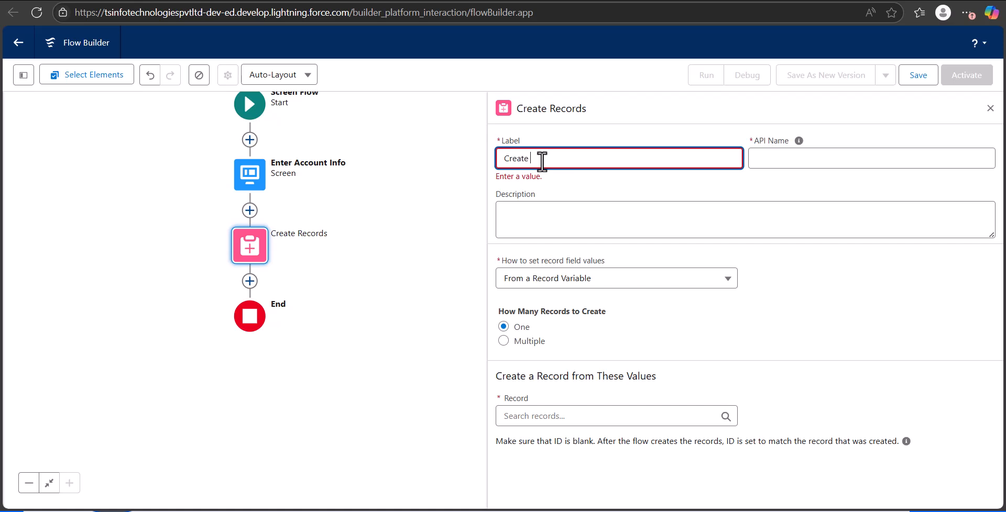
pyautogui.write('Records')
pyautogui.click(838, 157)
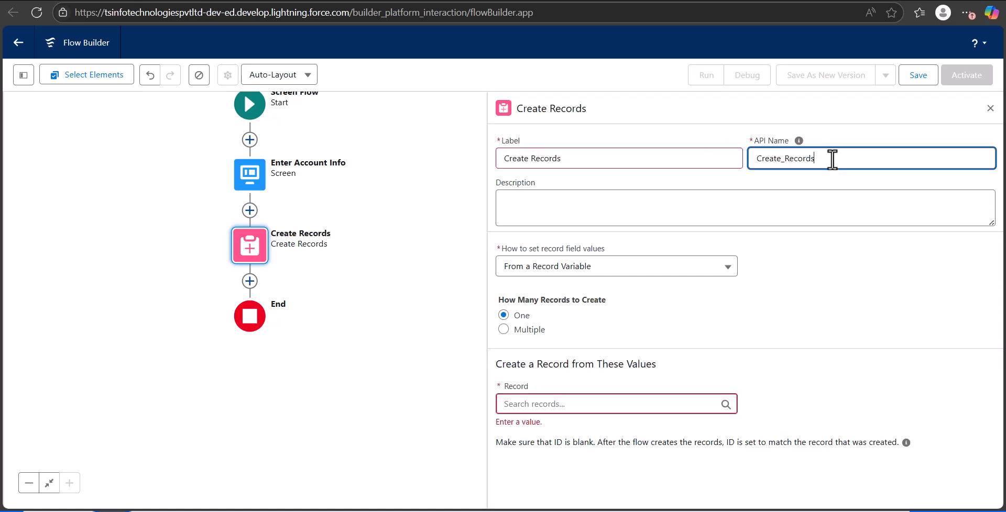
# Set the Create Records element to take its field values manually and create an Account record.
pyautogui.click(583, 265)
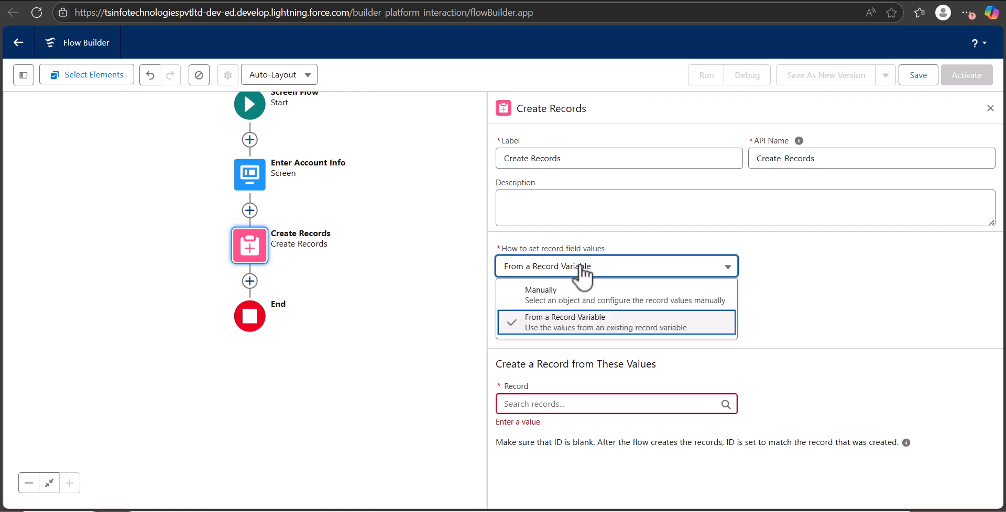
pyautogui.click(578, 292)
pyautogui.click(562, 350)
pyautogui.write('Acco')
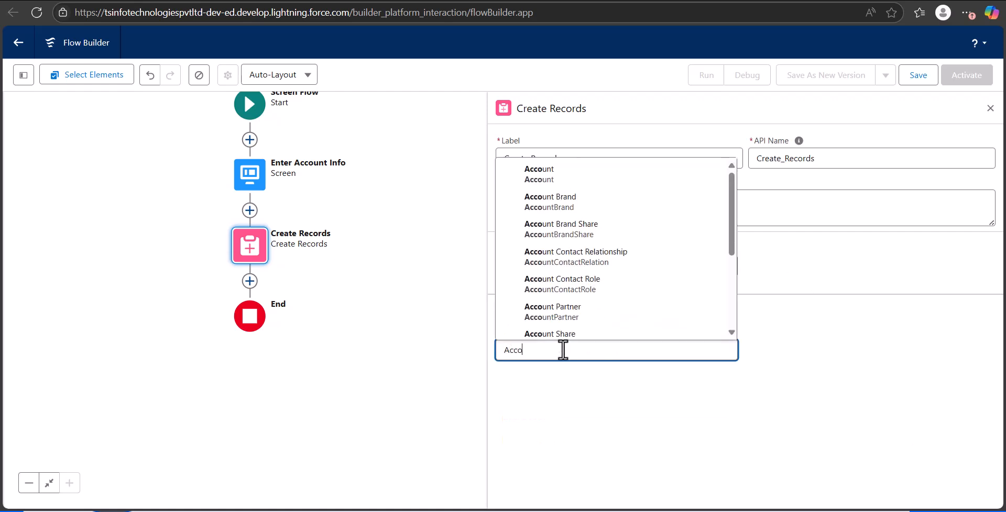
pyautogui.click(597, 174)
# Fill the Account Name field with the Account Name component from the Enter Account Info screen.
pyautogui.scroll(-1, 717, 306)
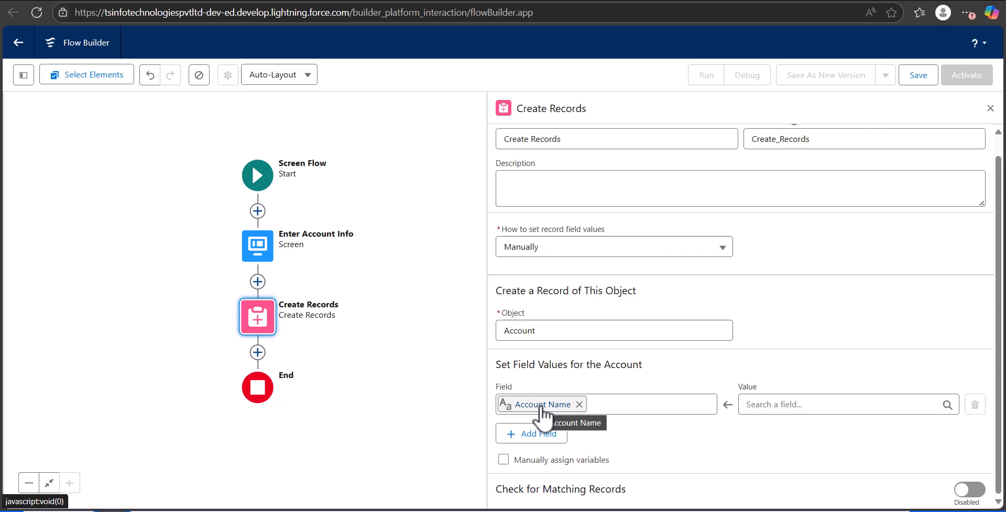
pyautogui.click(790, 404)
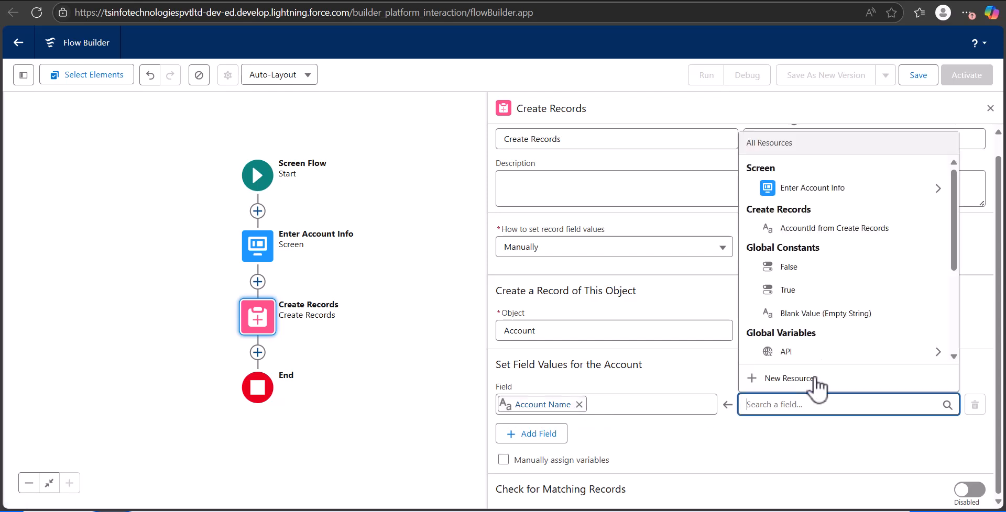
pyautogui.click(861, 188)
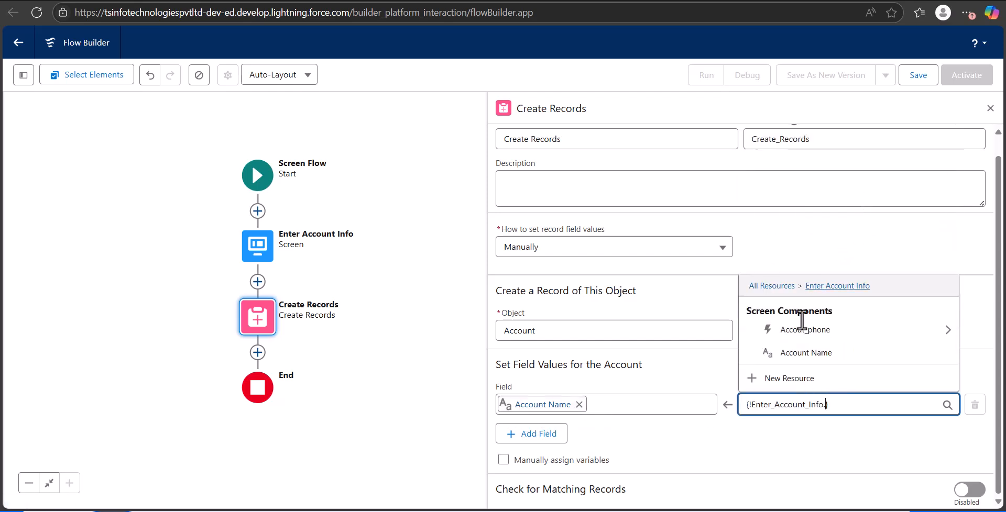
pyautogui.click(819, 349)
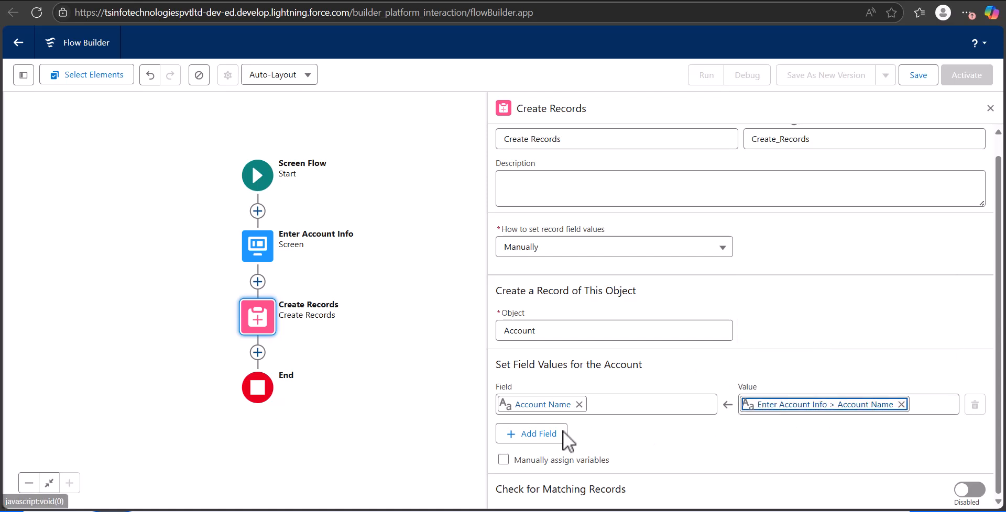
# Add an Account Phone field assignment using the Value output of Accout_phone from the Enter Account Info screen, and close the element's settings.
pyautogui.click(531, 433)
pyautogui.scroll(-1, 654, 408)
pyautogui.click(576, 406)
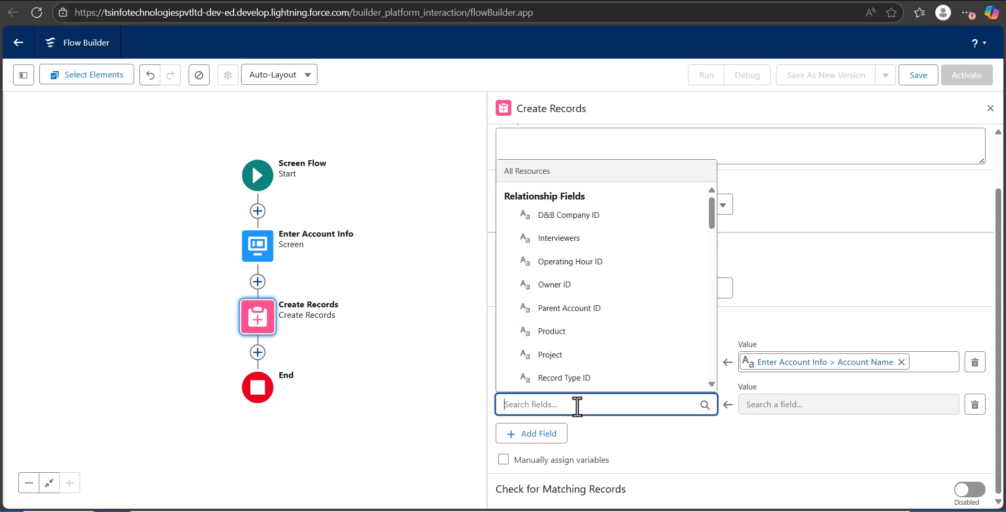
pyautogui.write('phon')
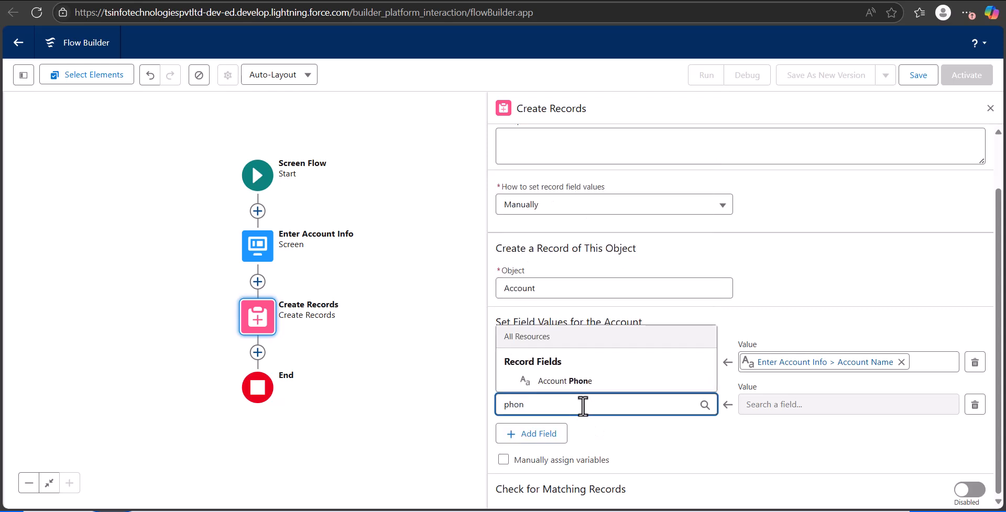
pyautogui.click(614, 380)
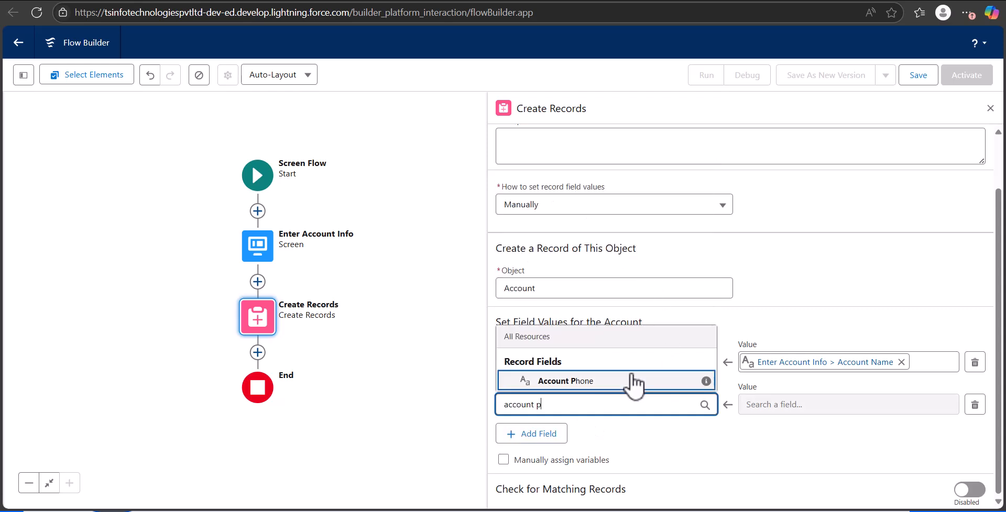
pyautogui.click(632, 379)
pyautogui.click(837, 403)
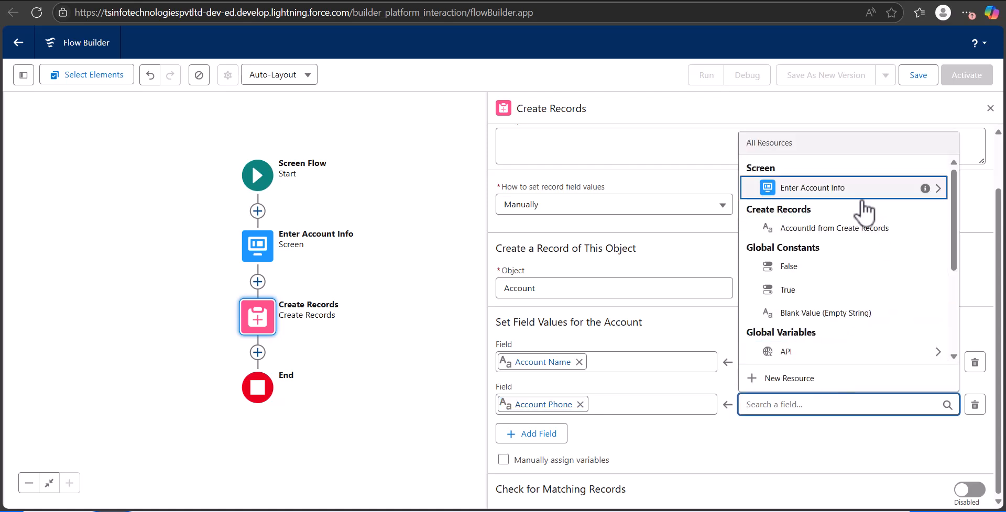
pyautogui.click(848, 191)
pyautogui.click(823, 342)
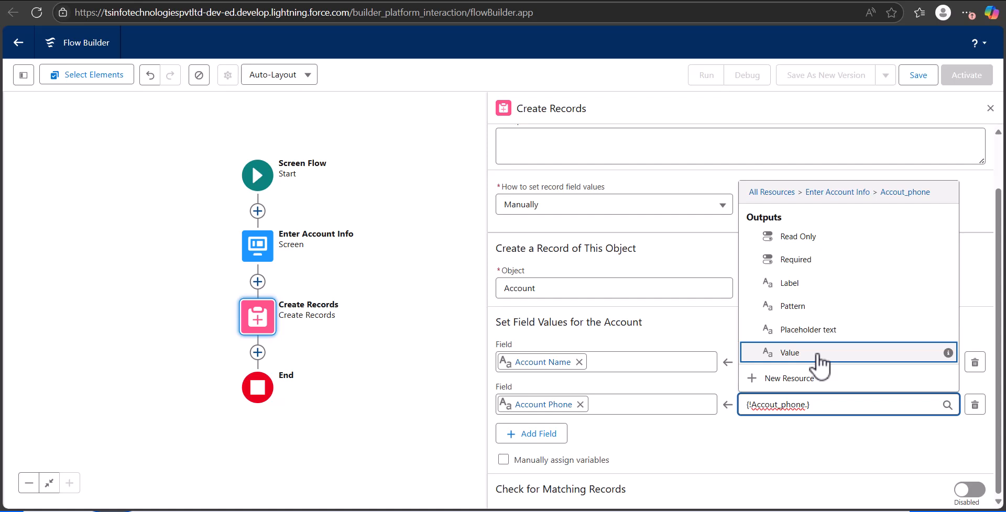
pyautogui.click(817, 354)
pyautogui.click(819, 359)
pyautogui.click(852, 309)
pyautogui.click(862, 310)
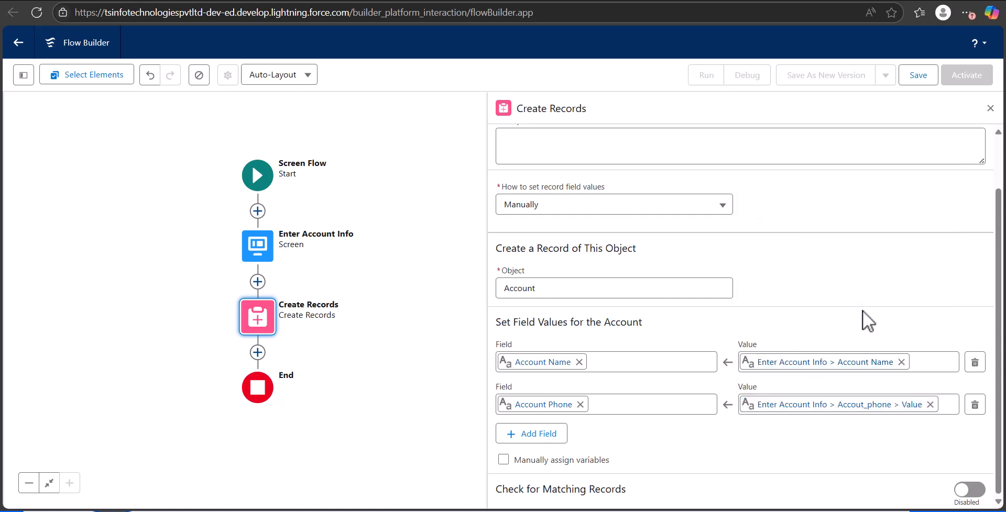
pyautogui.click(990, 109)
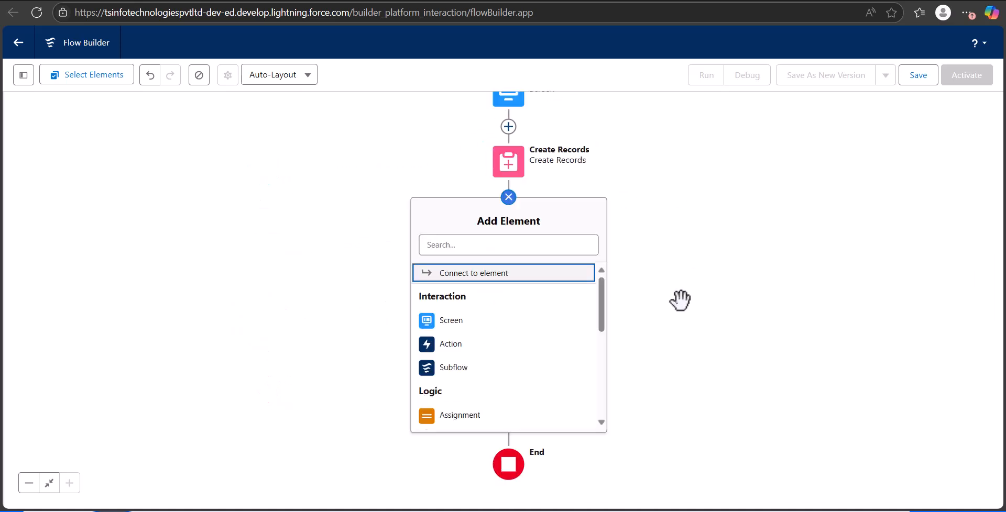
# Add a Decision element after Create Records, labelled "Check Validity" with API name Check_Validity.
pyautogui.scroll(-3, 491, 335)
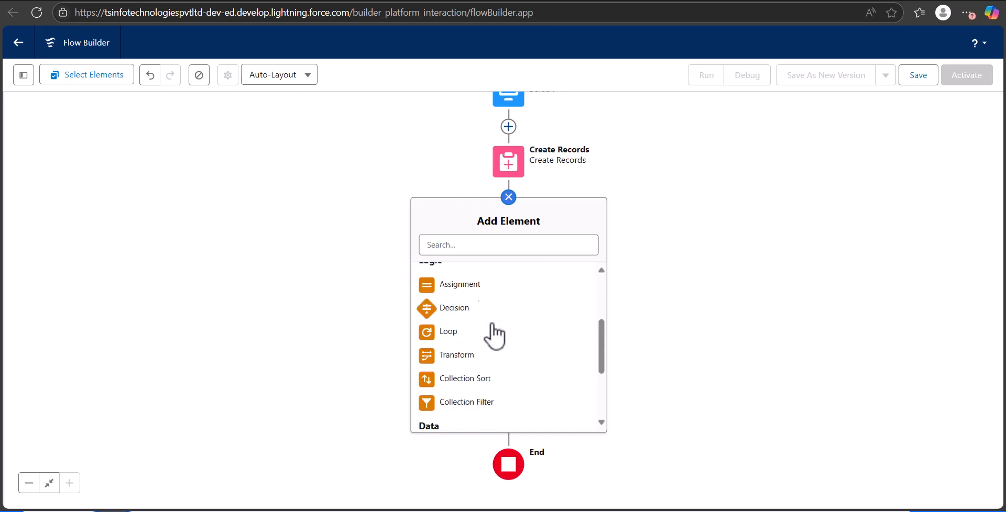
pyautogui.click(454, 308)
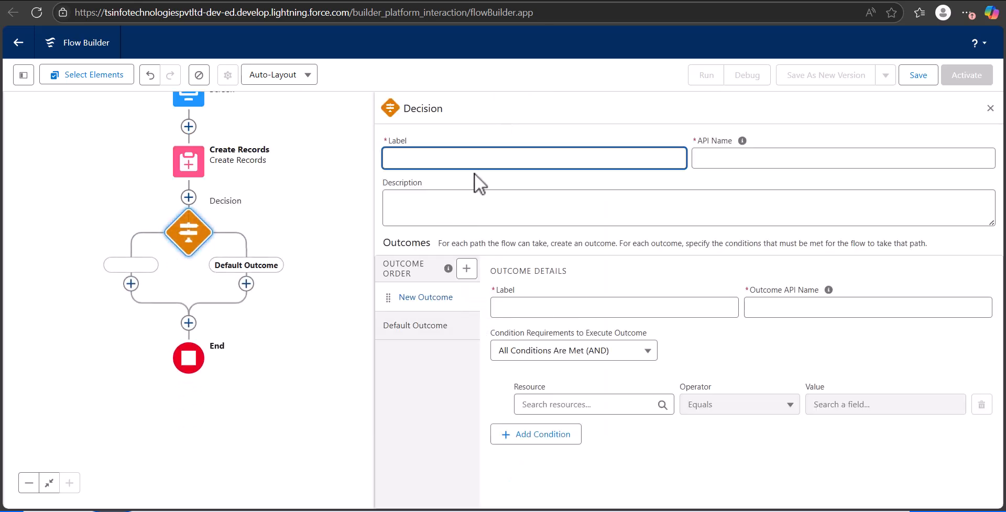
pyautogui.click(561, 151)
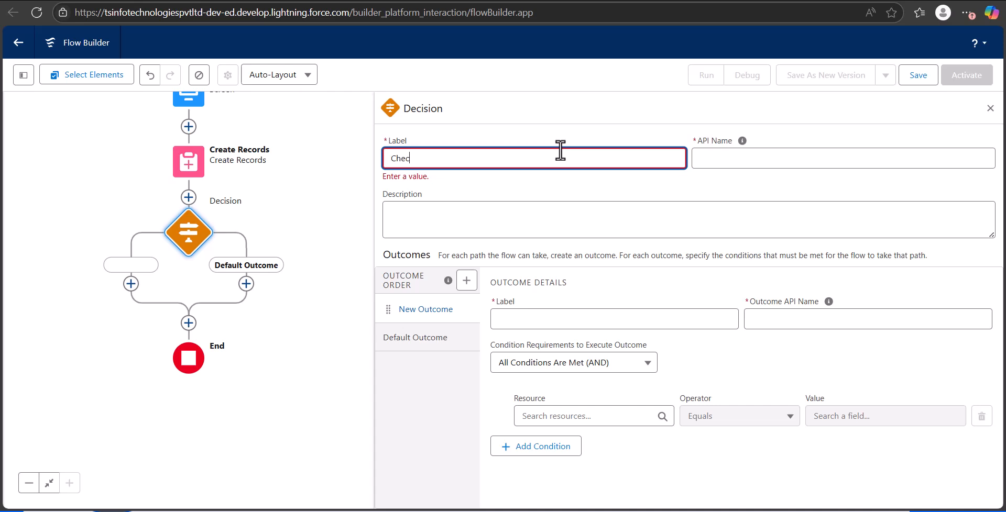
pyautogui.write('Check Validity')
pyautogui.click(767, 157)
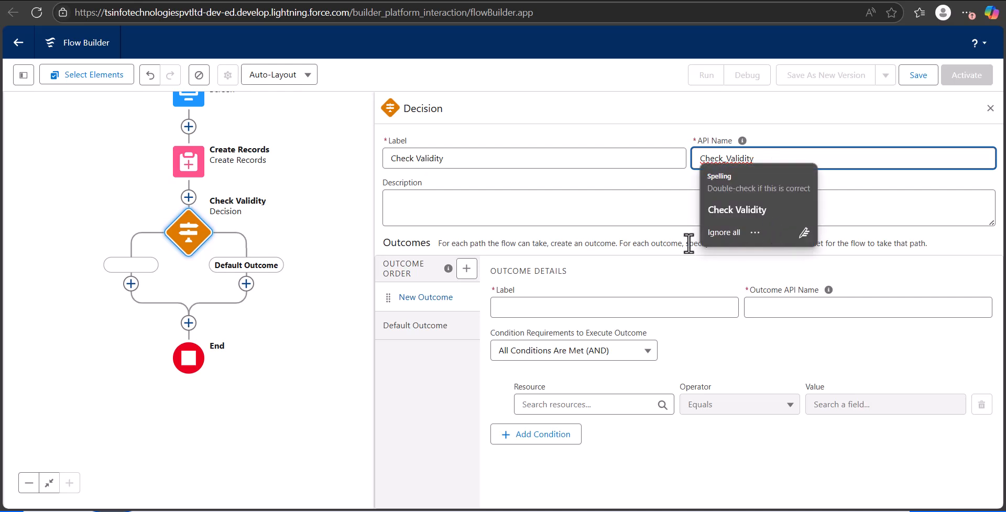
# Label the decision's new outcome "Invalid Value" with outcome API name Invalid_Value.
pyautogui.click(536, 308)
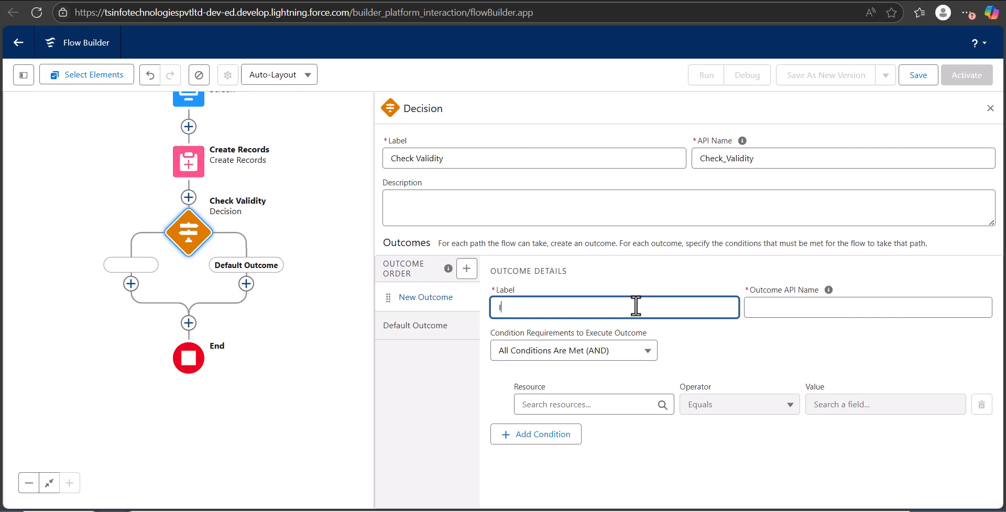
pyautogui.write('d Values')
pyautogui.click(839, 308)
pyautogui.click(818, 347)
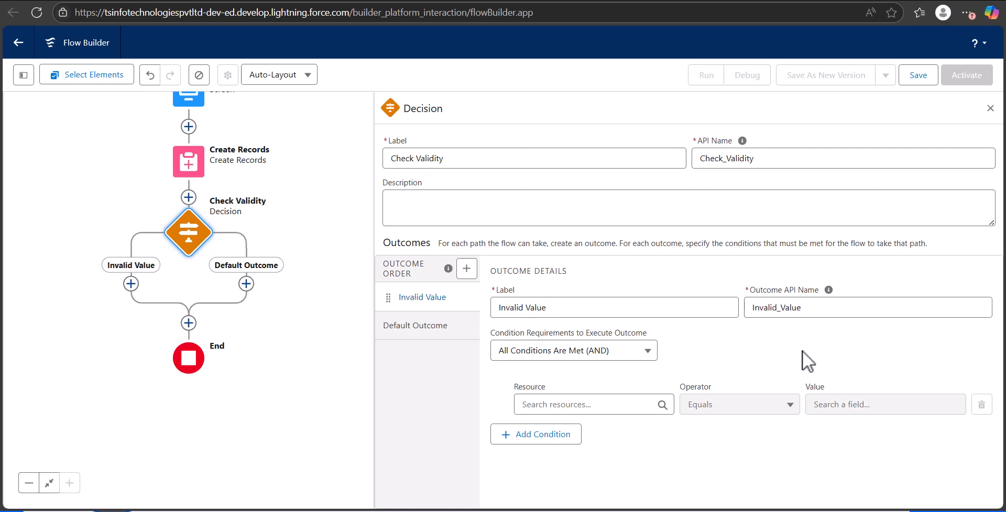
# Use the Value output of Accout_phone from Enter Account Info as the resource of the Invalid Value outcome's first condition.
pyautogui.click(598, 405)
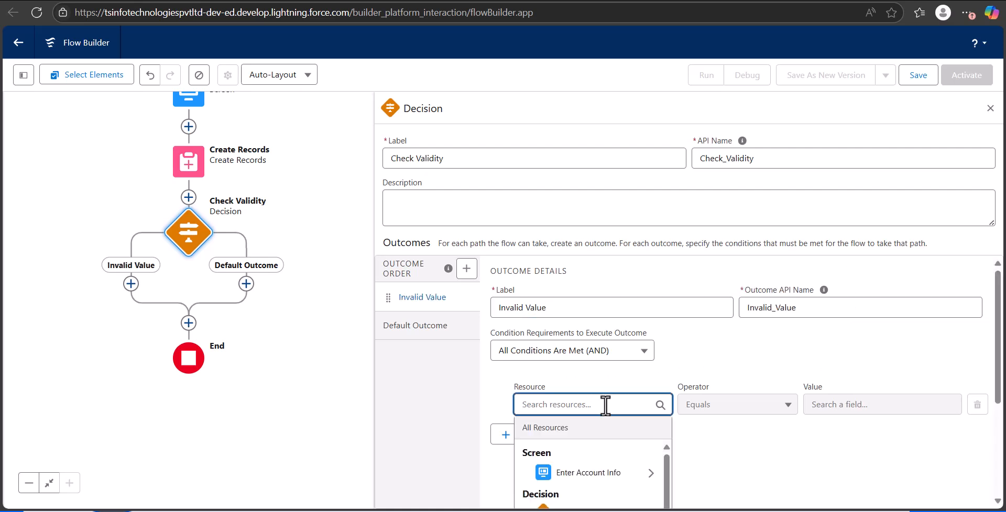
pyautogui.click(776, 464)
pyautogui.click(577, 406)
pyautogui.scroll(-4, 650, 366)
pyautogui.click(587, 240)
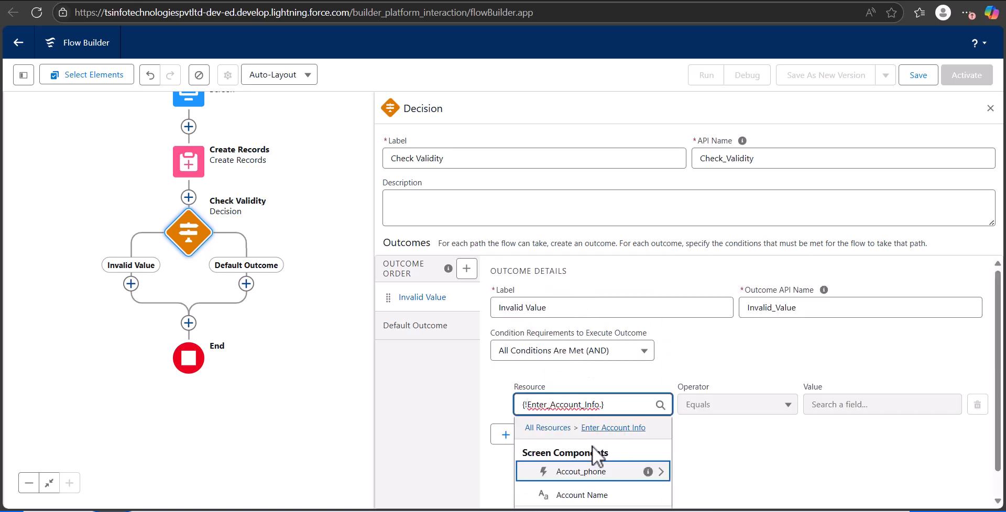
pyautogui.scroll(-1, 703, 445)
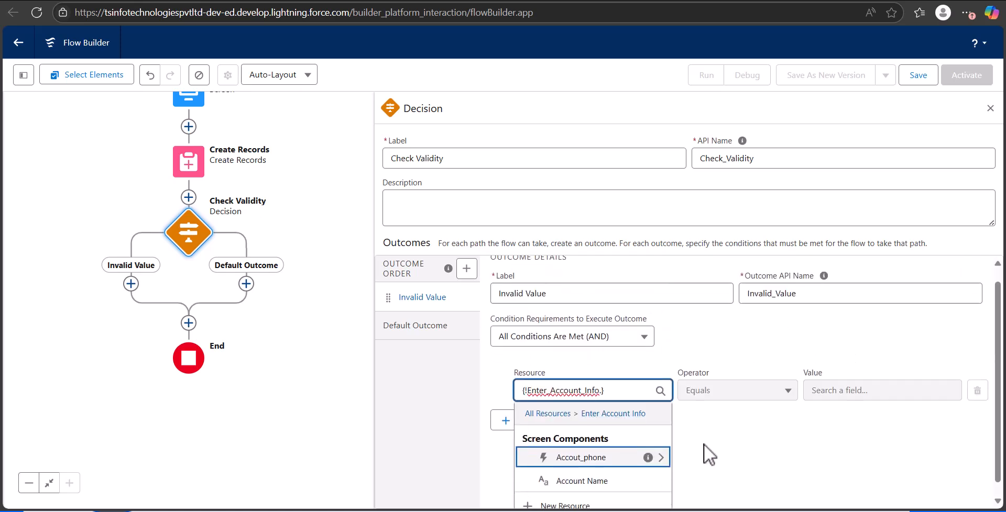
pyautogui.click(597, 445)
pyautogui.scroll(-3, 629, 451)
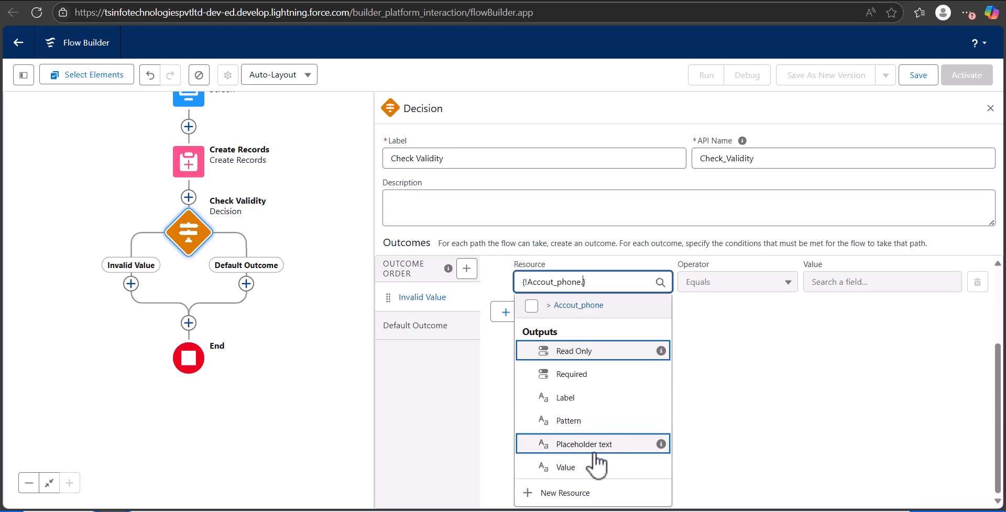
pyautogui.click(590, 468)
# Set the phone condition's operator to Is Null and its value to True.
pyautogui.click(875, 409)
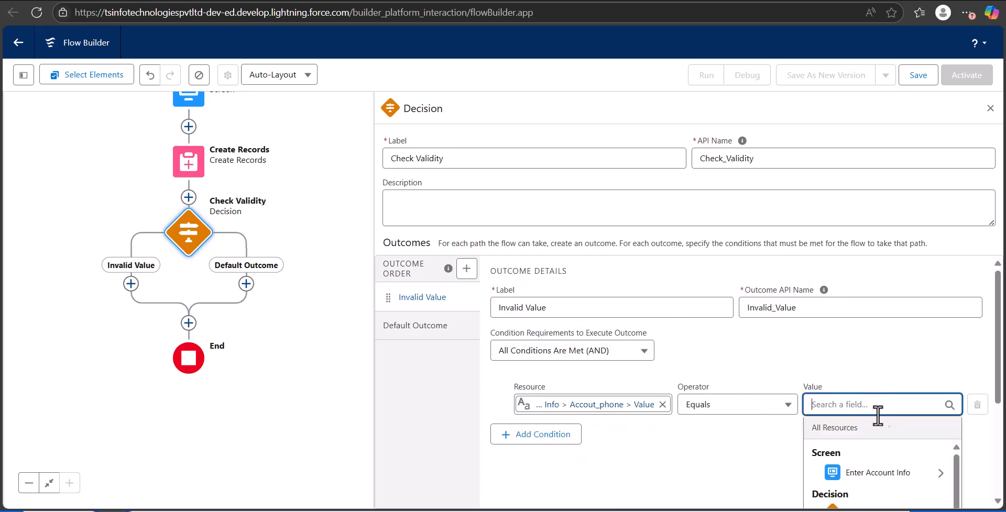
pyautogui.scroll(-3, 750, 426)
pyautogui.scroll(2, 704, 377)
pyautogui.click(736, 408)
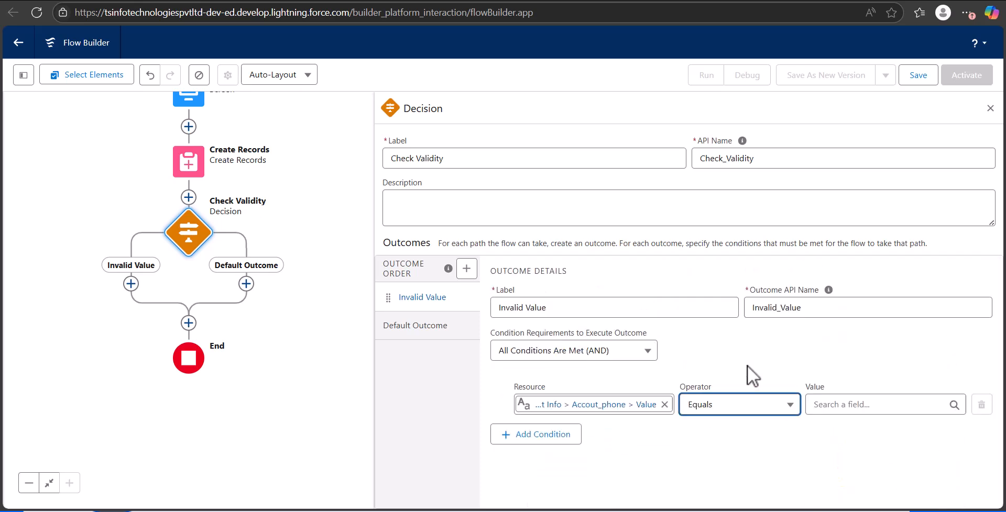
pyautogui.click(736, 409)
pyautogui.click(715, 471)
pyautogui.click(848, 406)
# Add a second condition checking that Account Name from Enter Account Info Is Blank equals True, and close the decision's settings.
pyautogui.click(664, 404)
pyautogui.scroll(-3, 639, 377)
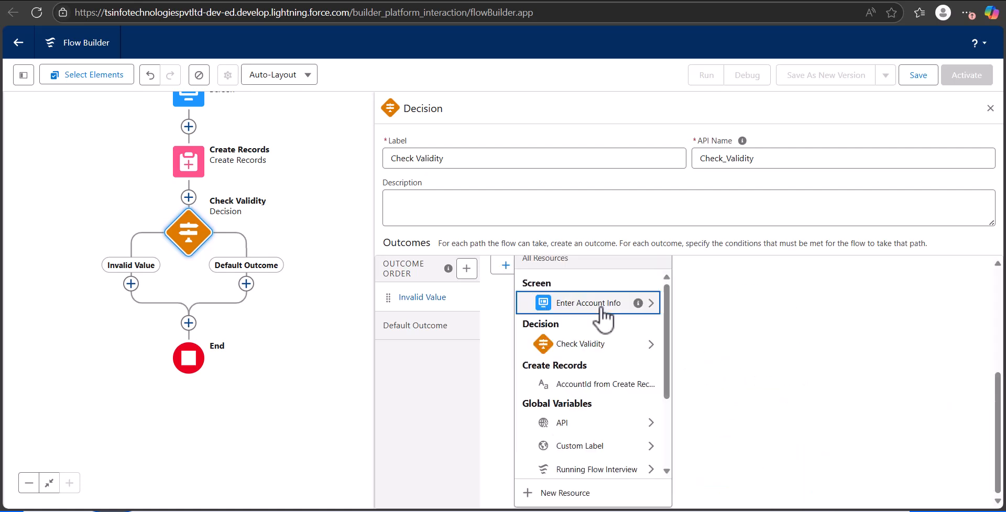
pyautogui.click(600, 309)
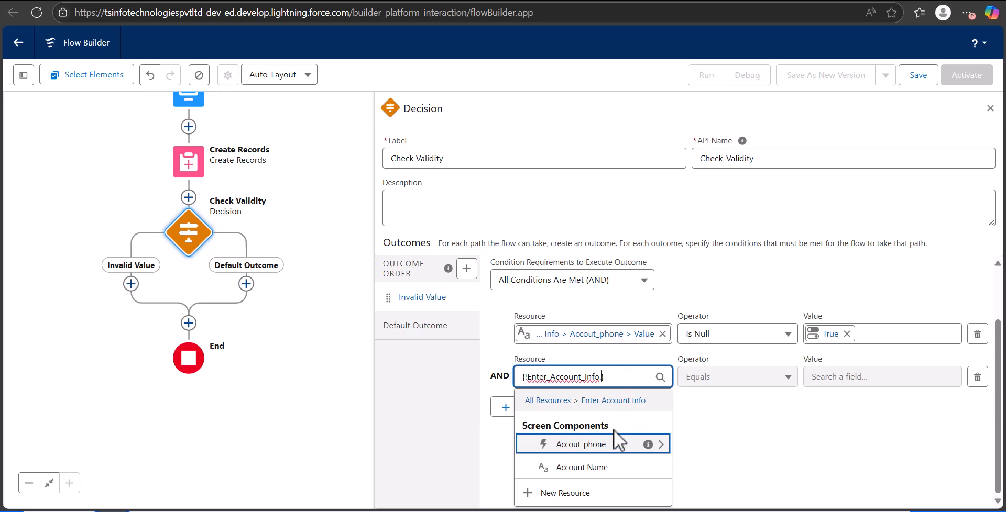
pyautogui.click(614, 465)
pyautogui.click(715, 449)
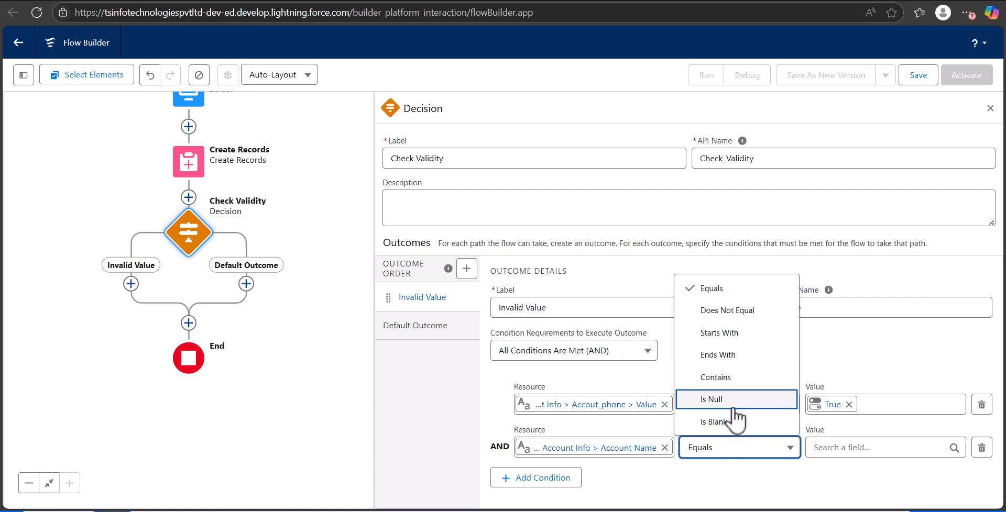
pyautogui.click(743, 422)
pyautogui.click(833, 446)
pyautogui.write('tru')
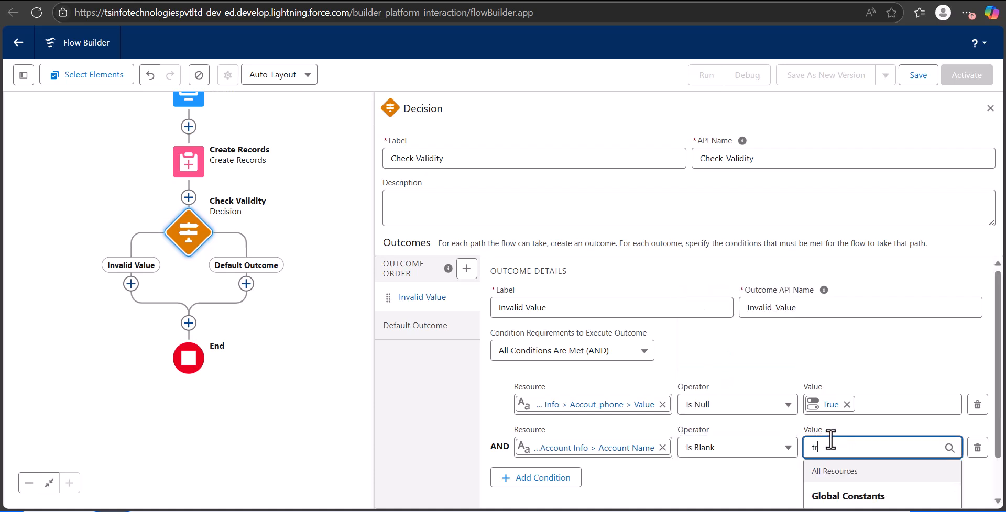
pyautogui.scroll(-1, 853, 474)
pyautogui.click(849, 471)
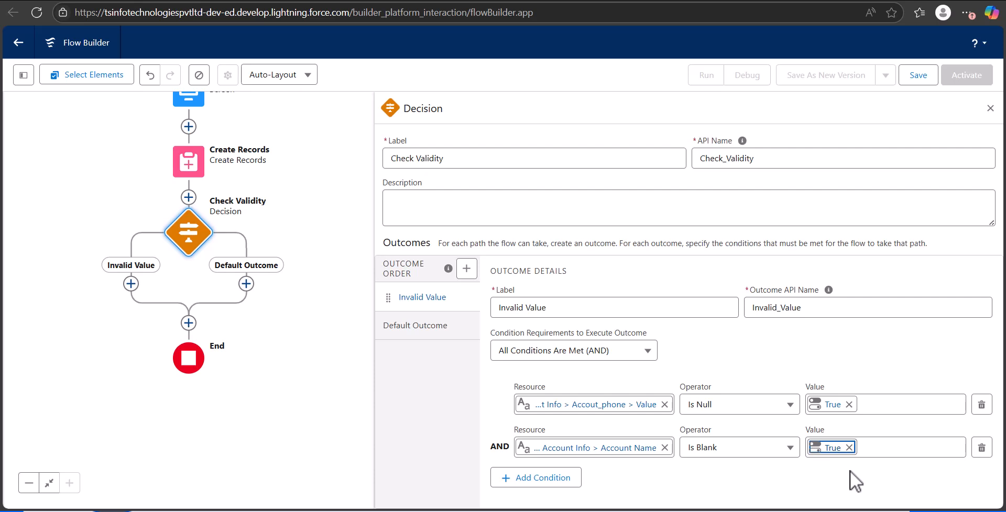
pyautogui.click(989, 108)
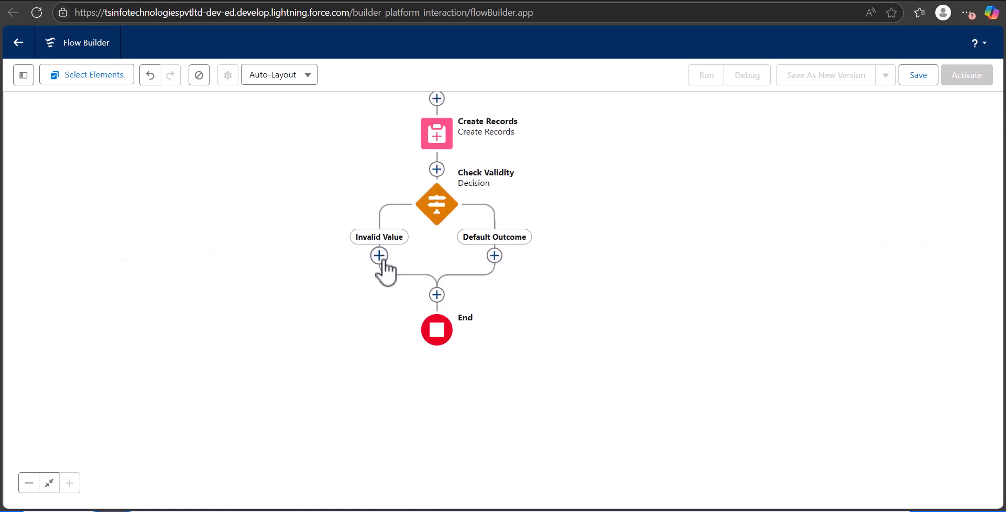
# Add a Roll Back Records element labelled "Undo Account Creation" with API name Undo_Account_Creation to the Invalid Value path.
pyautogui.click(379, 258)
pyautogui.scroll(-5, 370, 407)
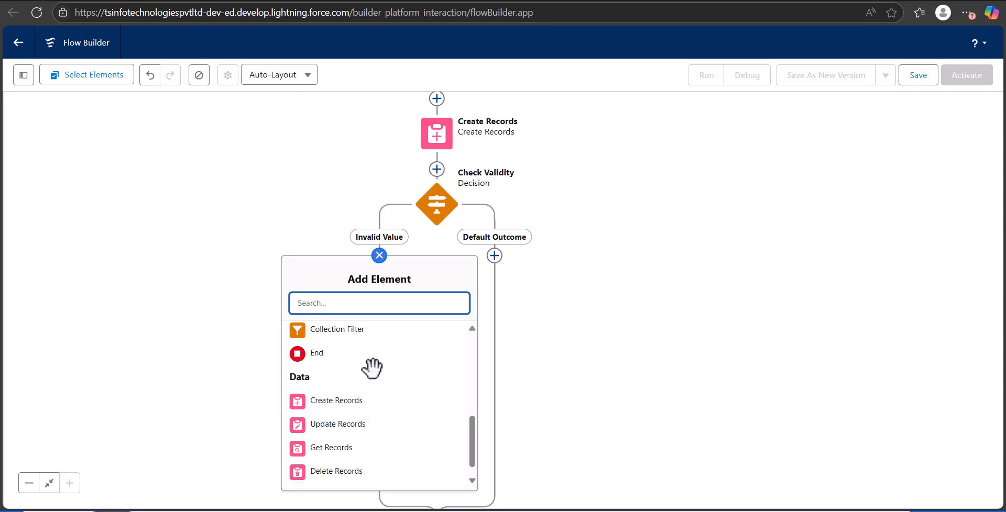
pyautogui.scroll(-1, 370, 365)
pyautogui.click(370, 476)
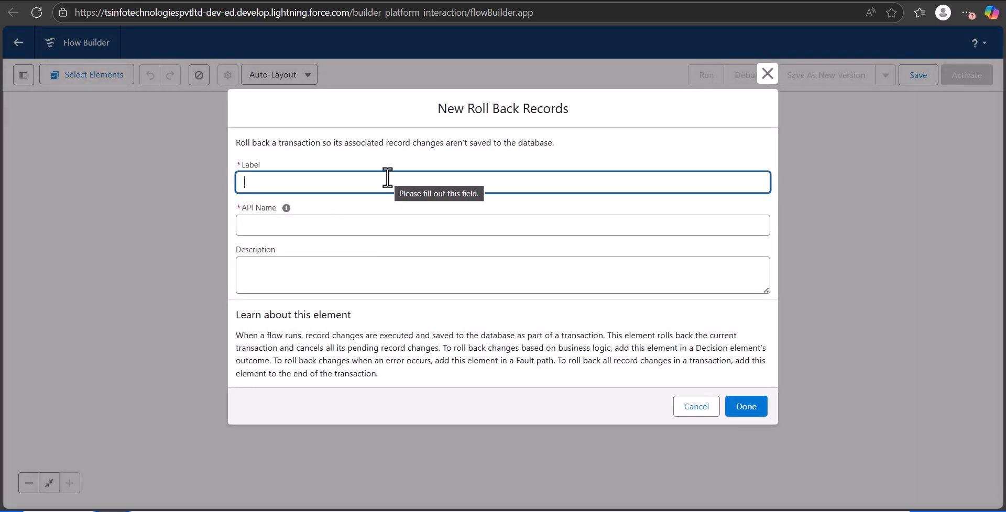
pyautogui.write('Undo Account Creation')
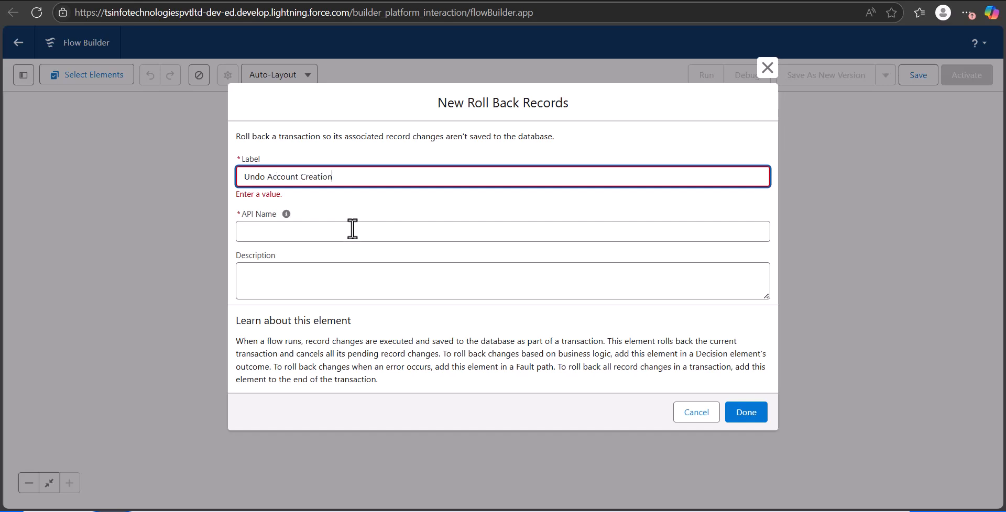
pyautogui.click(352, 230)
pyautogui.click(533, 184)
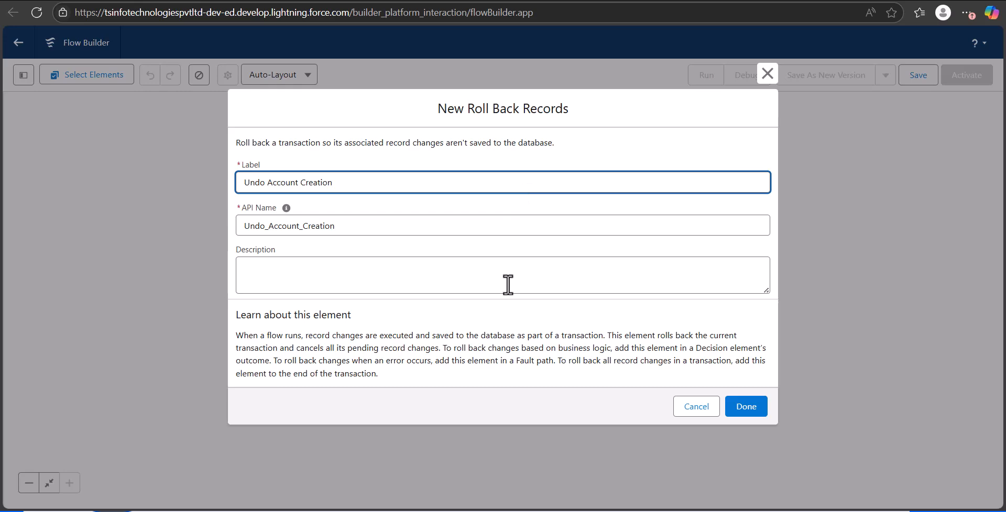
pyautogui.click(752, 409)
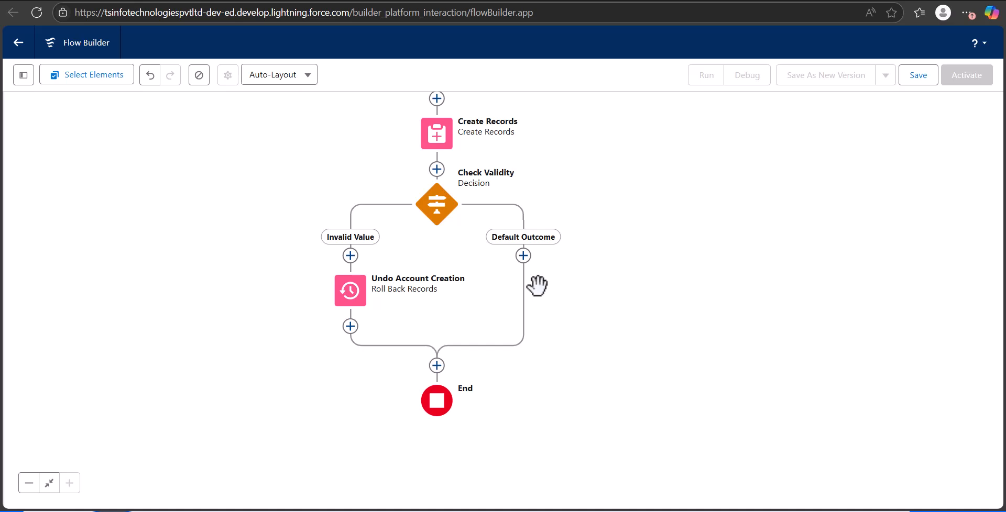
# Add a new Screen element after Undo Account Creation and place a Display Text component on it.
pyautogui.click(350, 326)
pyautogui.scroll(-3, 330, 438)
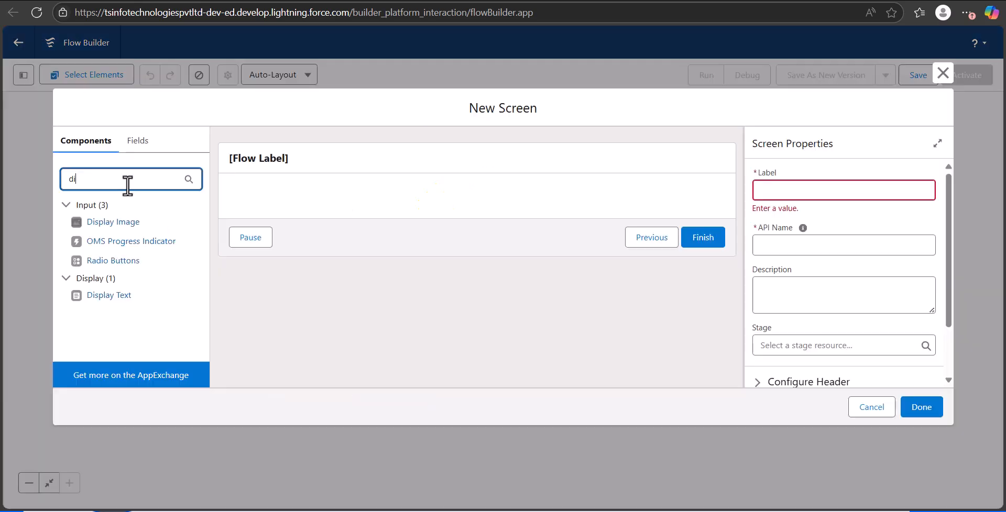
pyautogui.write('s')
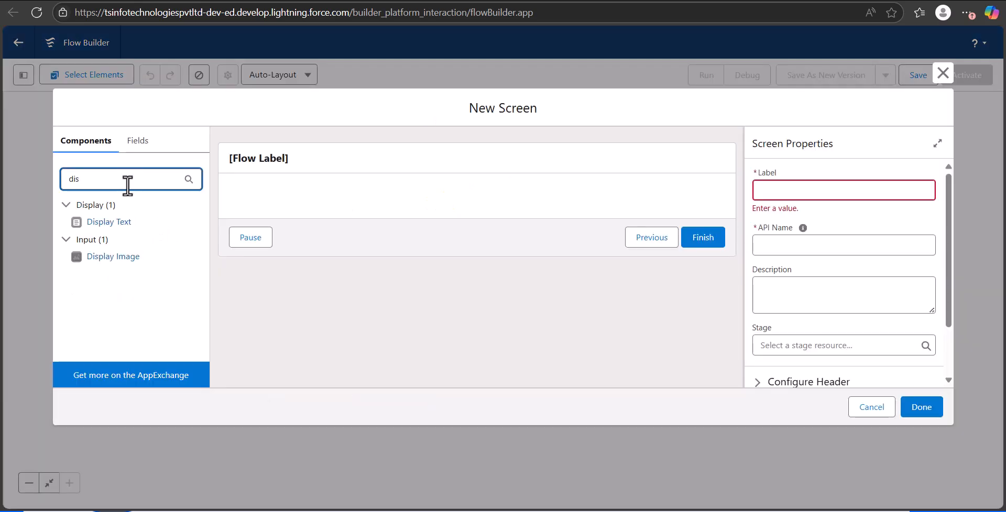
pyautogui.moveTo(105, 222); pyautogui.dragTo(309, 207)
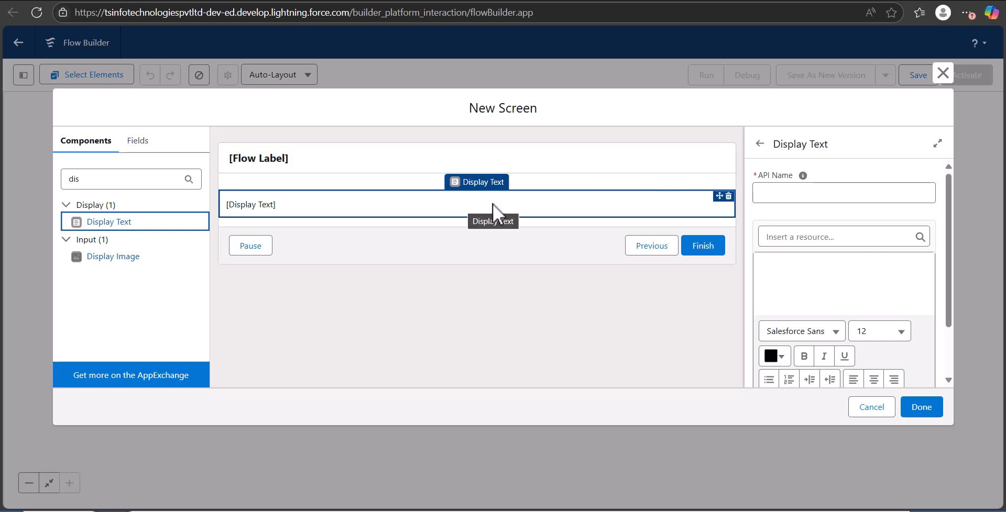
# Give the Display Text the API name Invalid_input and the text "Account creation failed due to invalid input. Changes have been rolled back".
pyautogui.click(786, 188)
pyautogui.write('In')
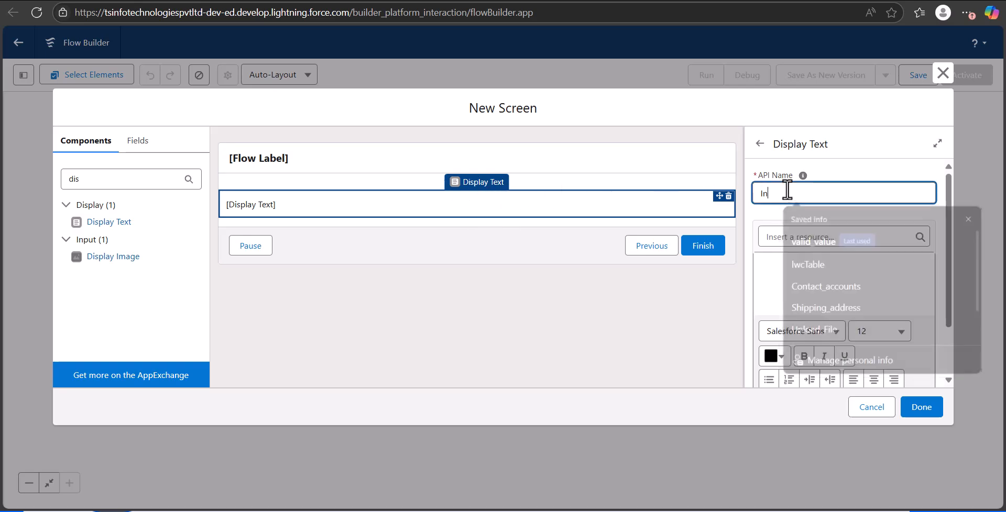
pyautogui.write('valid input')
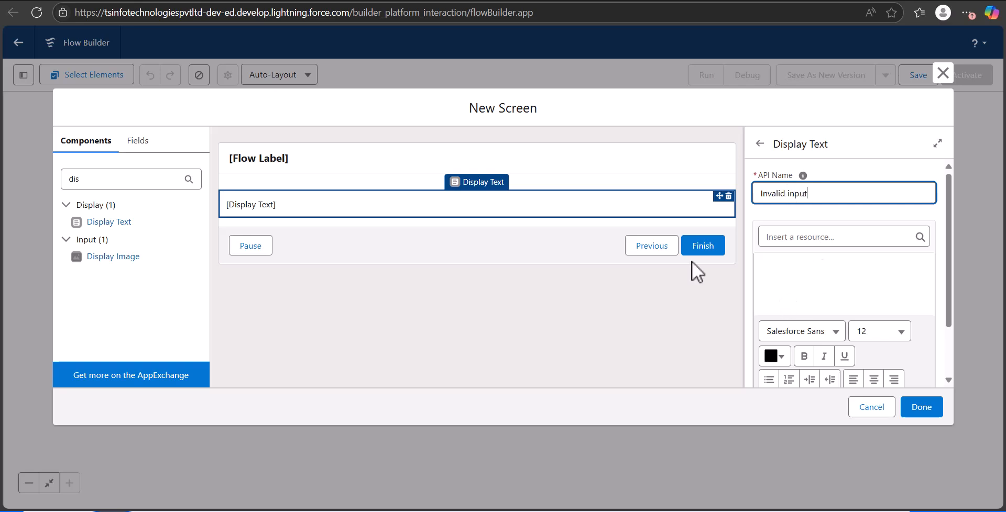
pyautogui.click(825, 302)
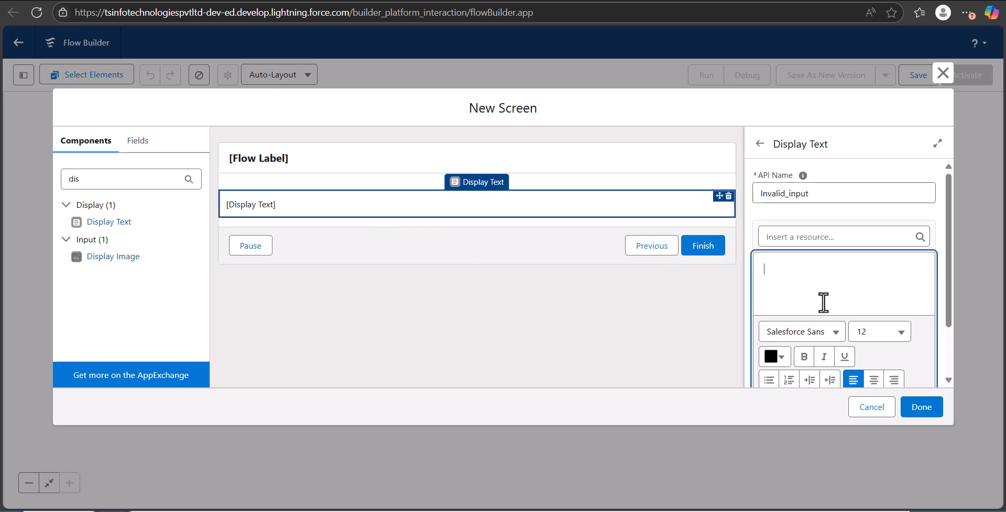
pyautogui.write('Account creation failed due to invalid input. Changes have been rolled back')
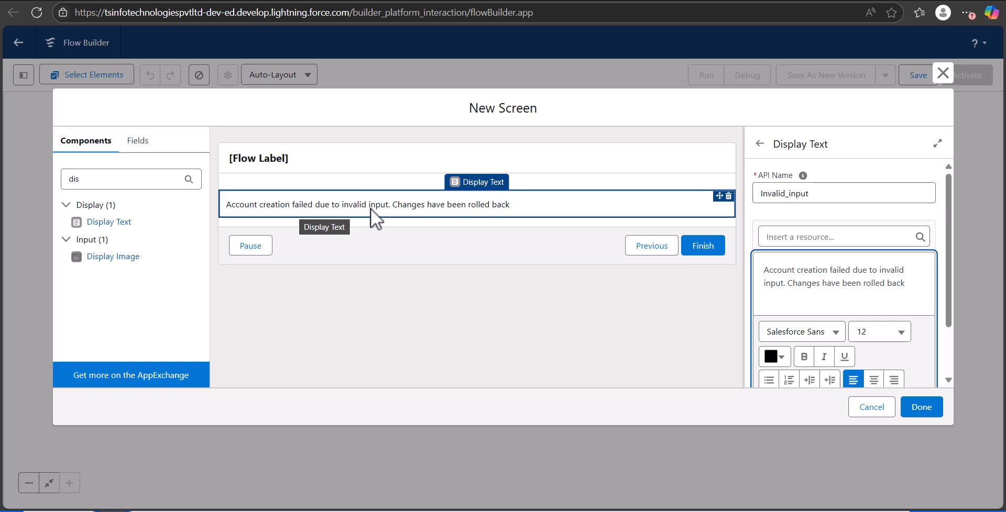
# Label the failure message screen "Invalid Values" with API name Invalid_Values and finish the screen.
pyautogui.click(912, 410)
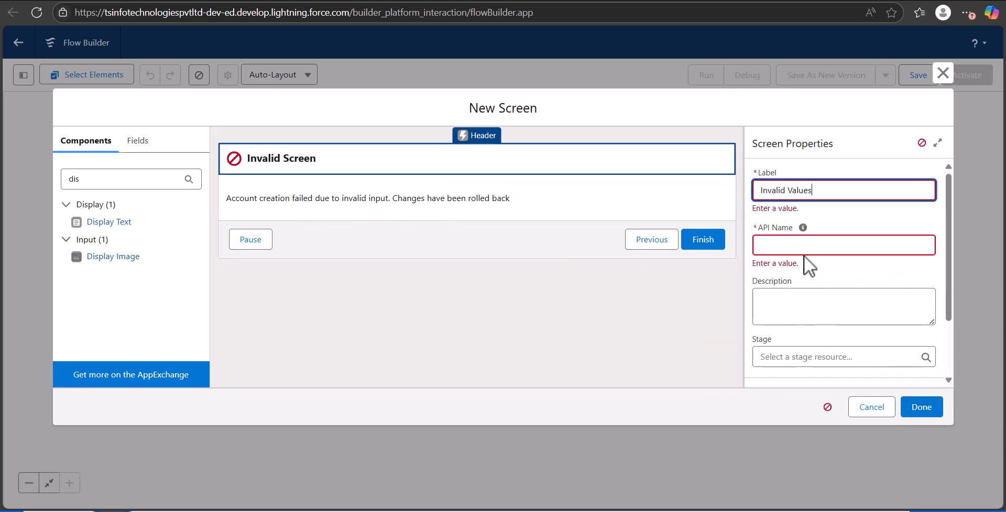
pyautogui.click(749, 253)
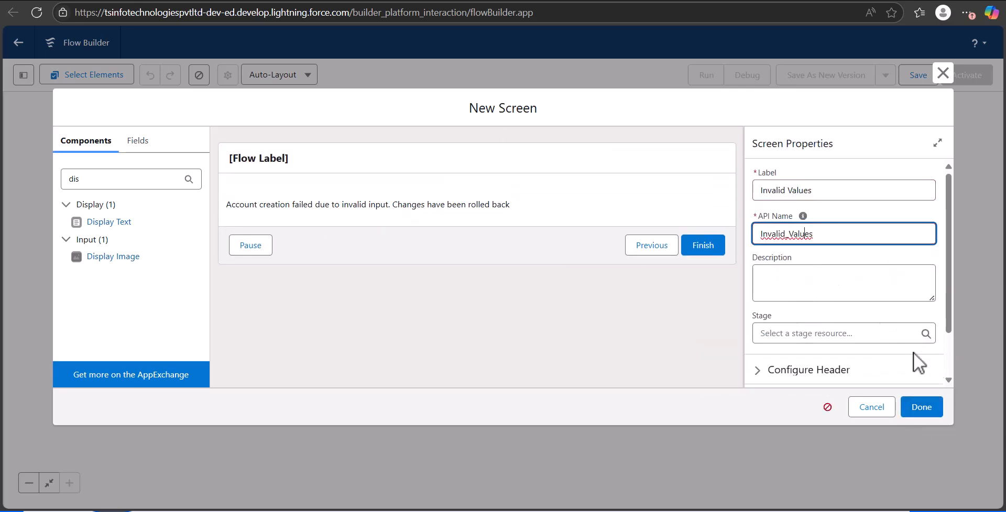
pyautogui.click(923, 409)
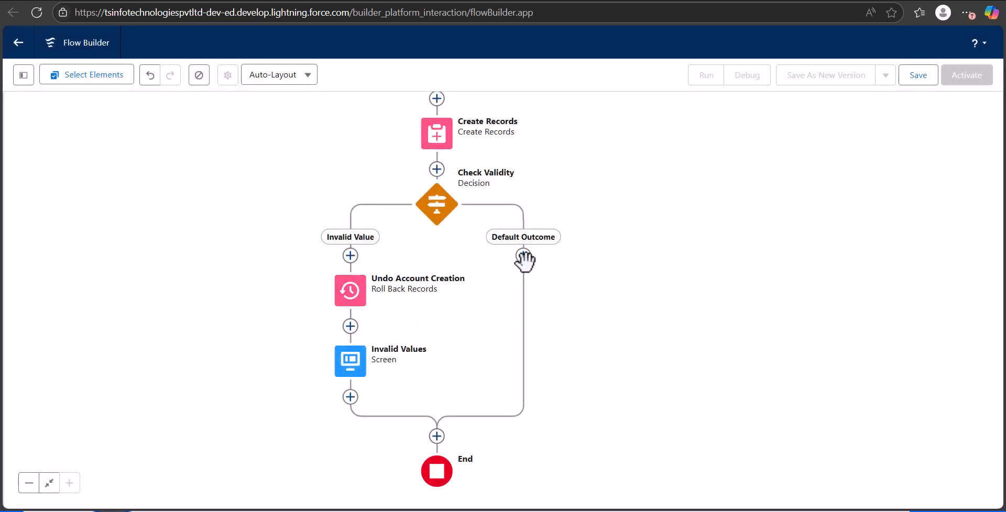
# Add a new Screen element to the Default Outcome path and place a Display Text component on it.
pyautogui.click(522, 256)
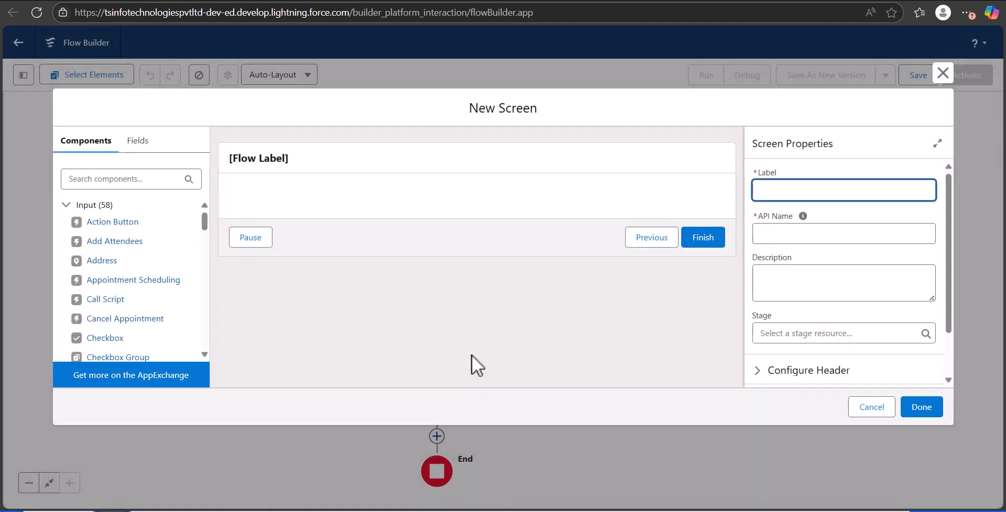
pyautogui.click(143, 180)
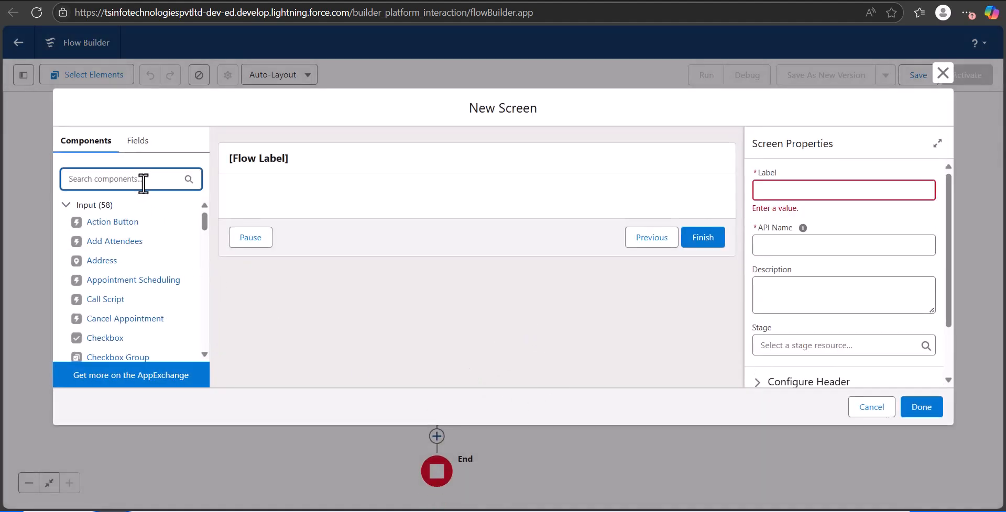
pyautogui.write('diu')
pyautogui.press('BackSpace')
pyautogui.write('spal')
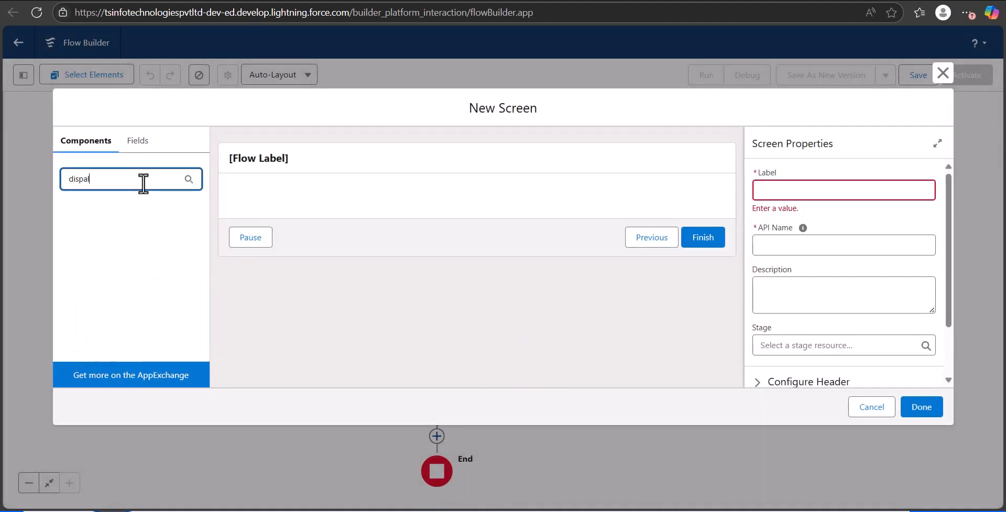
pyautogui.press('BackSpace')
pyautogui.press('BackSpace')
pyautogui.press('BackSpace')
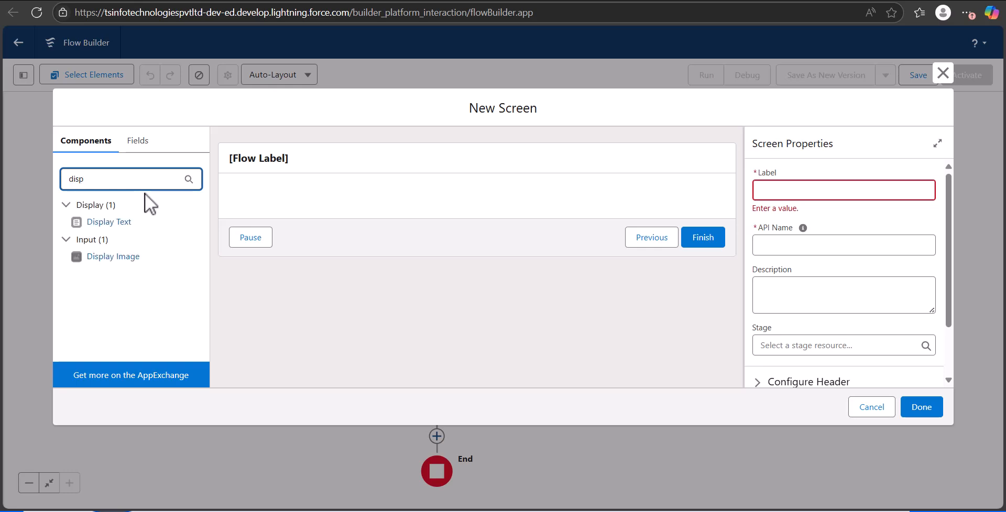
pyautogui.moveTo(143, 216); pyautogui.dragTo(272, 199)
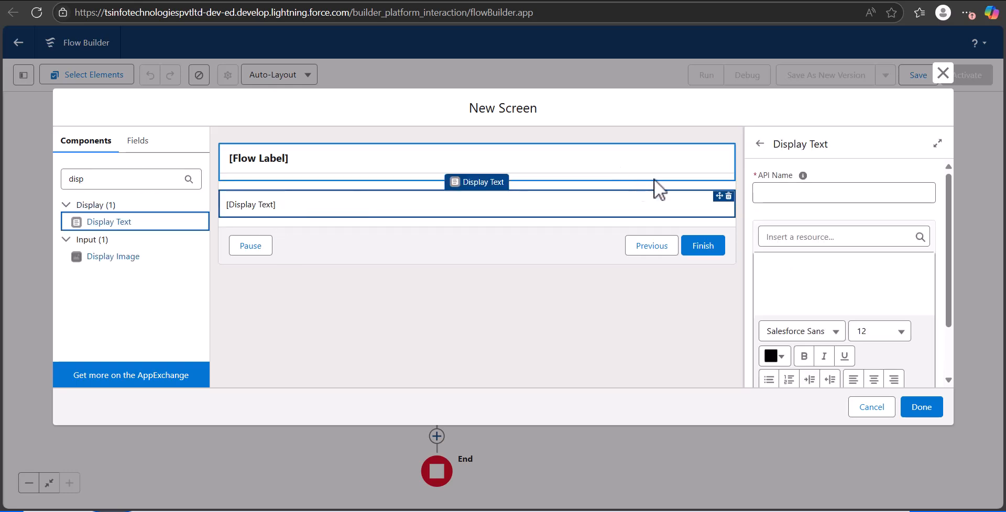
# Give the Display Text the API name Valid_output and the text "Record Created Succesfully!".
pyautogui.click(796, 194)
pyautogui.write('Valid')
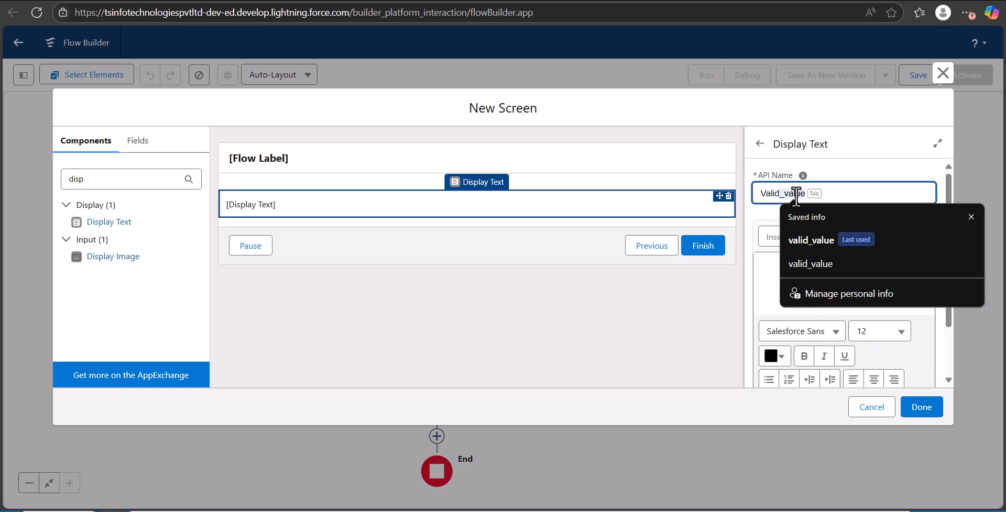
pyautogui.write('_output')
pyautogui.click(802, 272)
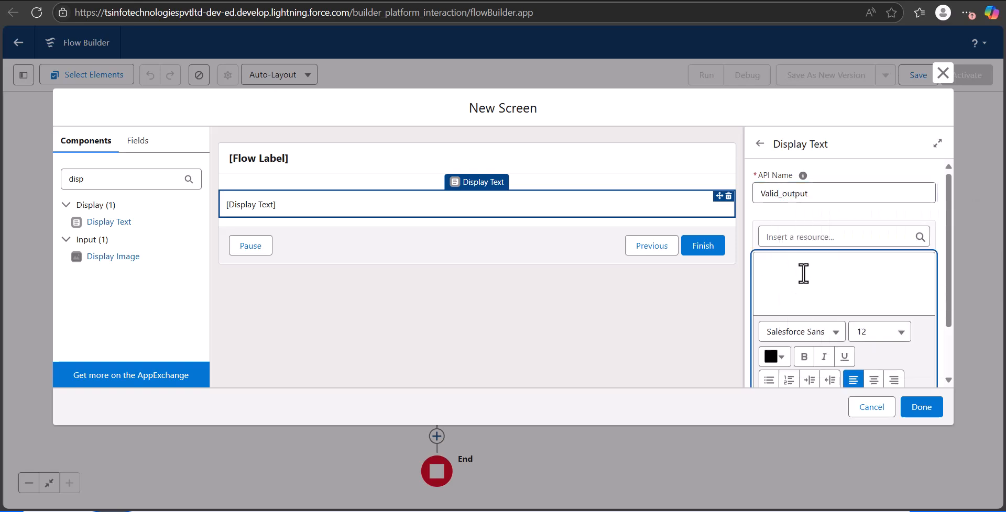
pyautogui.write('Record Created Succesfully!')
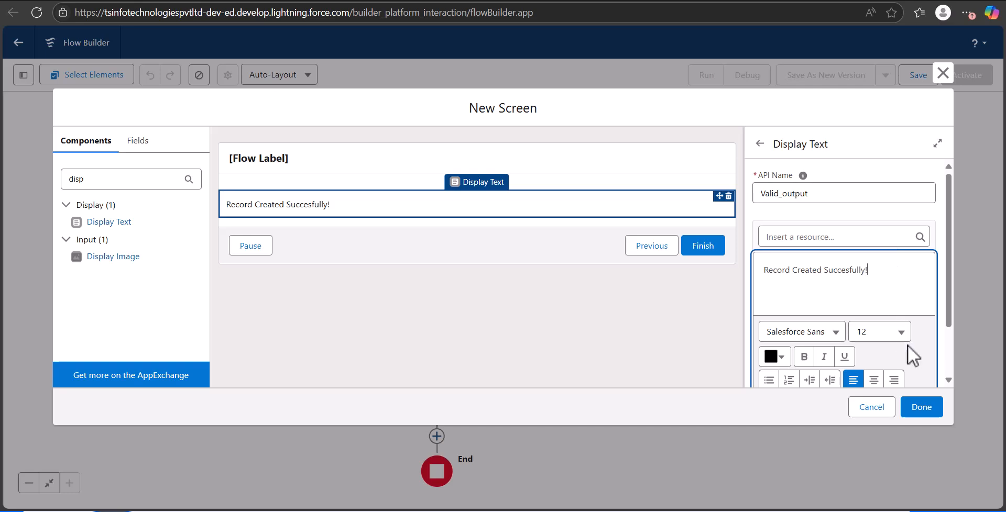
# Label the success message screen "Valid Input" and finish the screen.
pyautogui.click(923, 408)
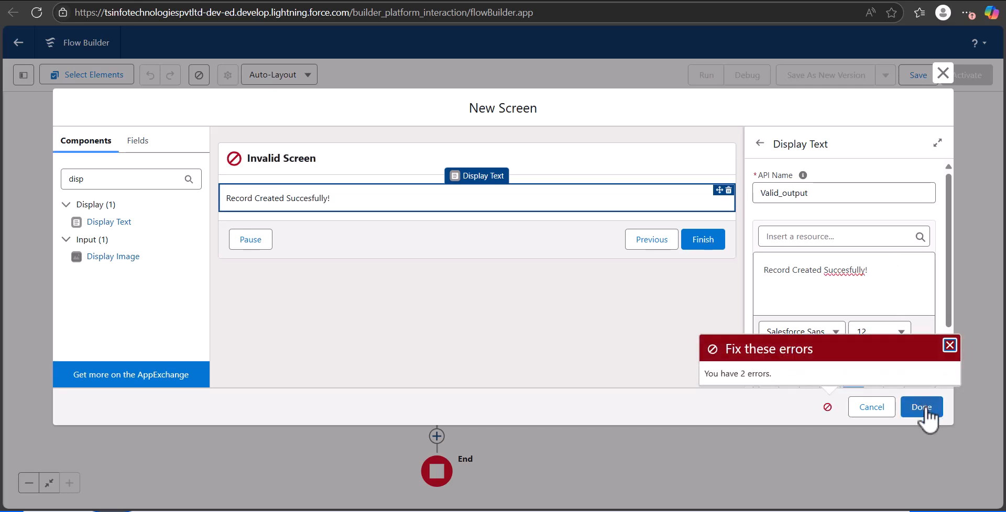
pyautogui.click(456, 158)
pyautogui.click(820, 191)
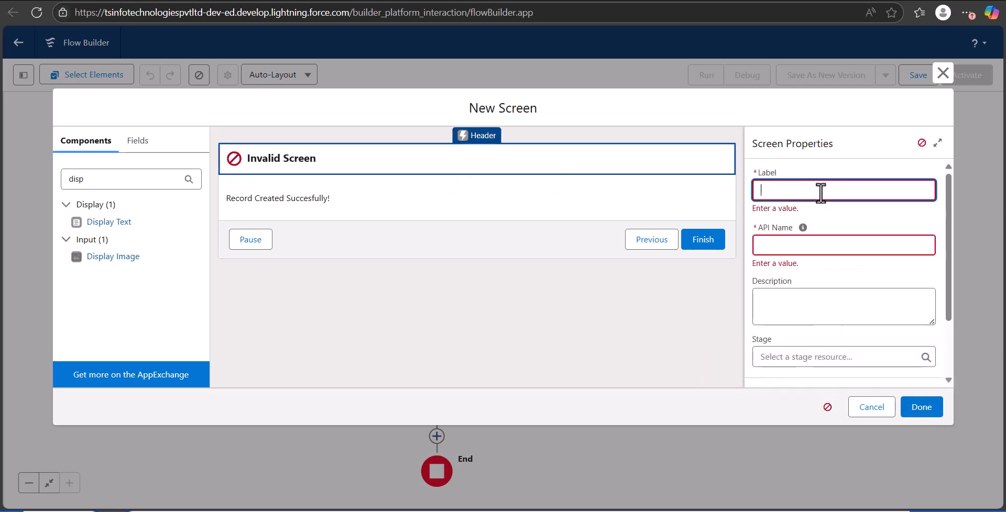
pyautogui.write('Valid Input')
pyautogui.press('Tab')
pyautogui.click(917, 409)
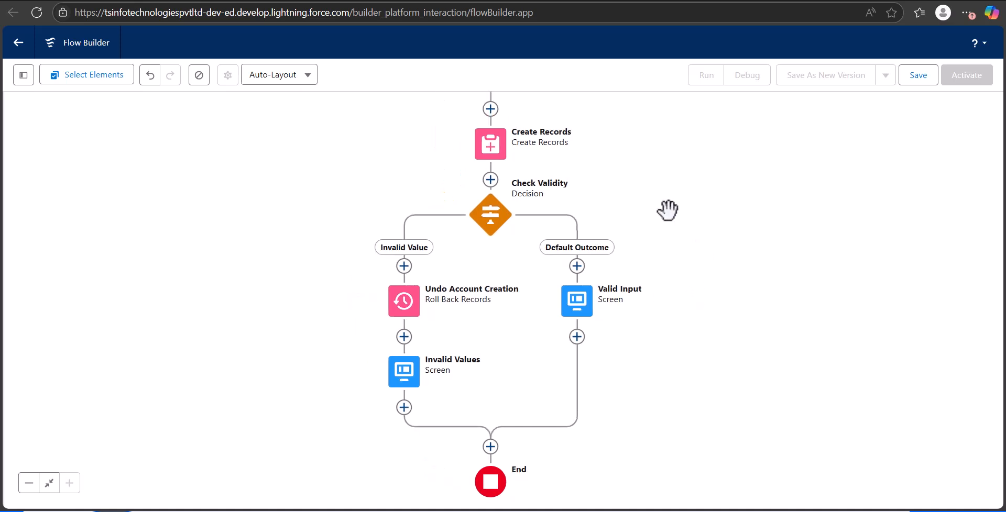
# Review the settings of the Enter Account Info screen, the Create Records field values and the overall flow layout.
pyautogui.moveTo(667, 213); pyautogui.dragTo(669, 254)
pyautogui.click(496, 125)
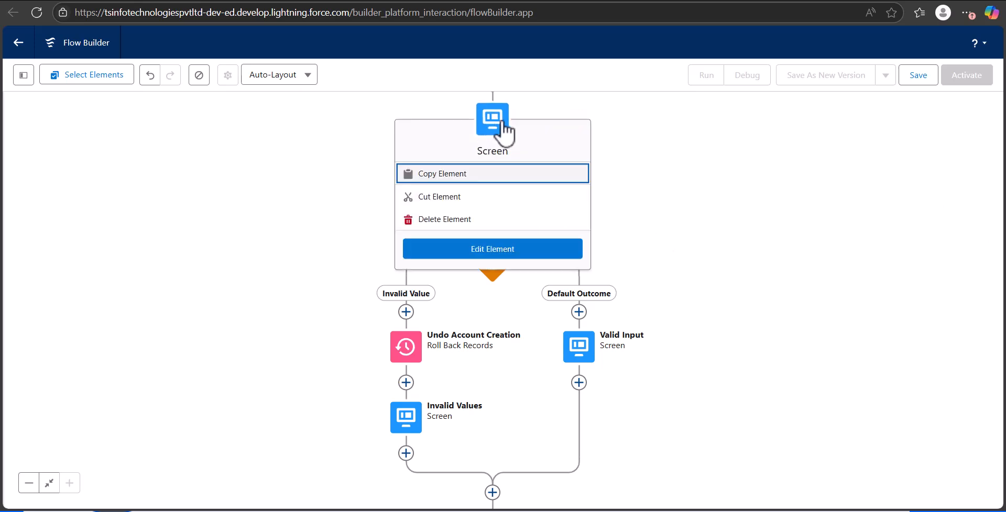
pyautogui.click(527, 256)
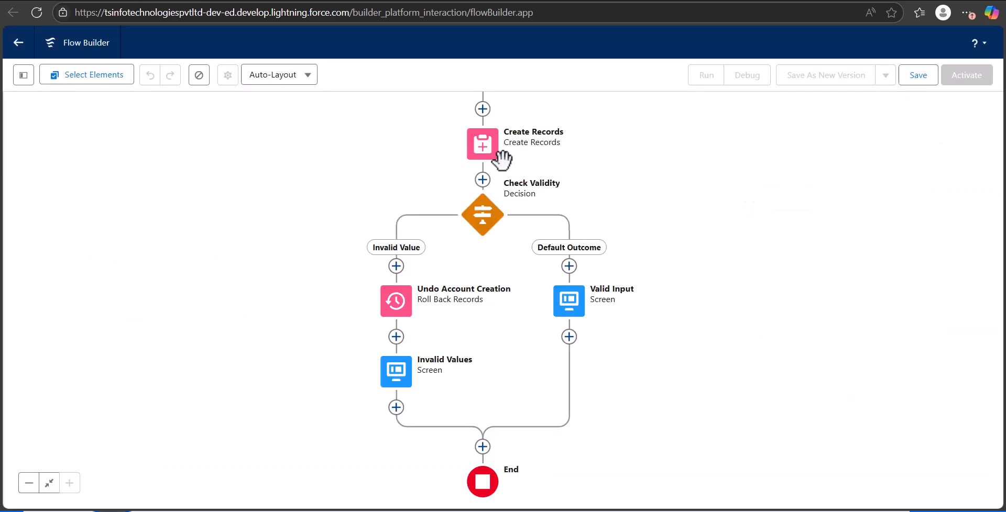
pyautogui.click(490, 155)
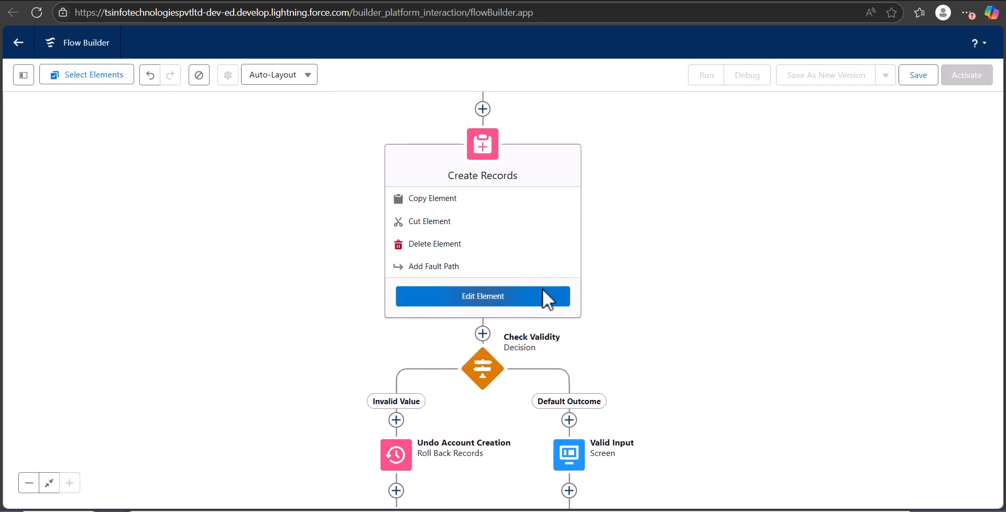
pyautogui.click(519, 296)
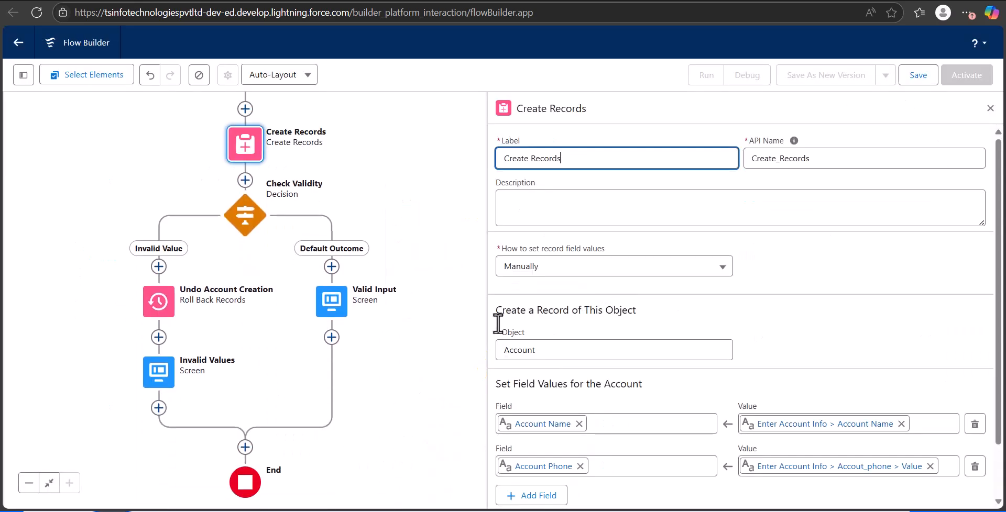
pyautogui.click(990, 107)
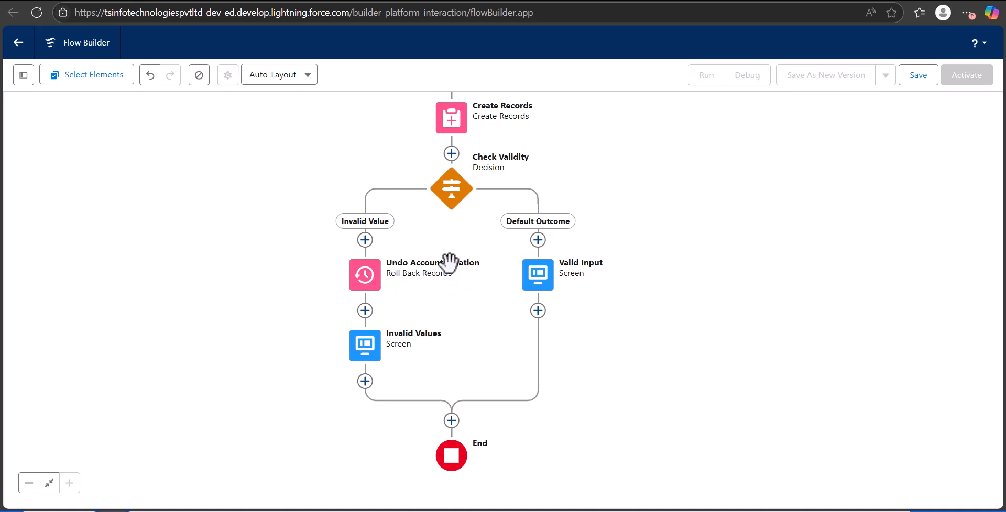
pyautogui.scroll(3, 561, 167)
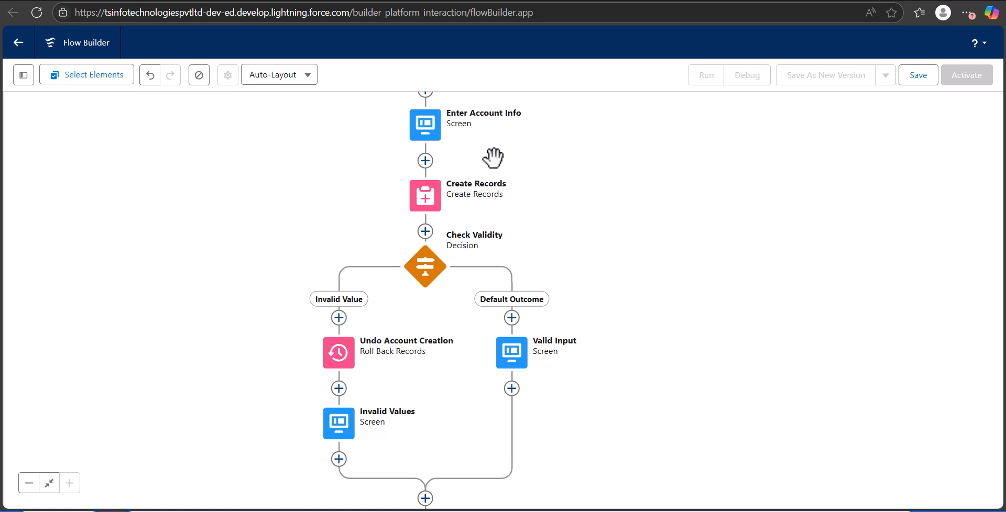
pyautogui.scroll(-1, 680, 265)
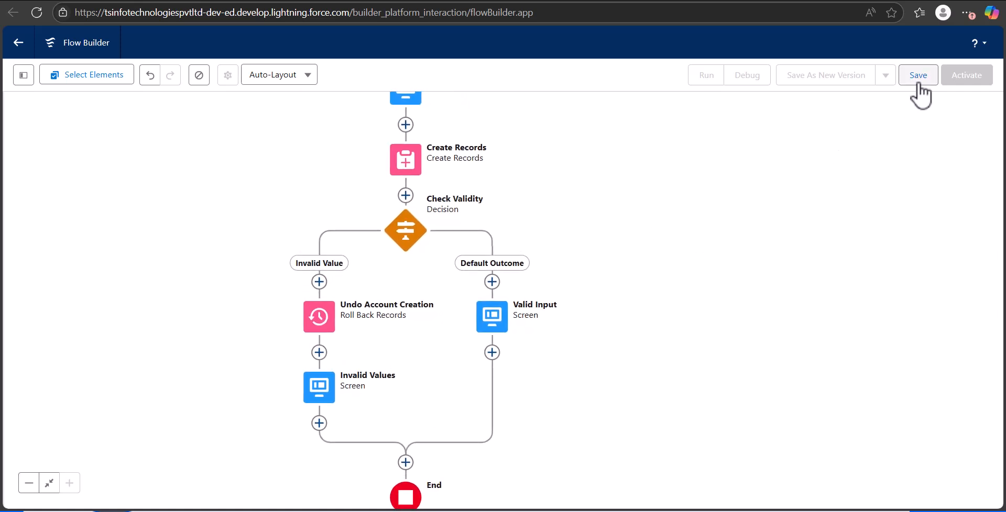
# Save the flow with the label "Create Accountsss" and API name Create_Accountsss, and activate it.
pyautogui.click(917, 81)
pyautogui.click(365, 227)
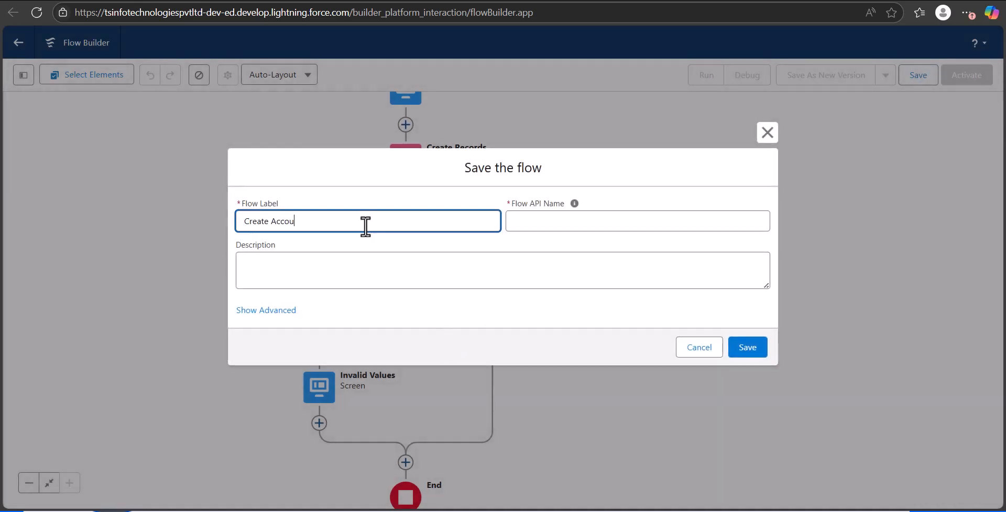
pyautogui.write('ss')
pyautogui.click(532, 225)
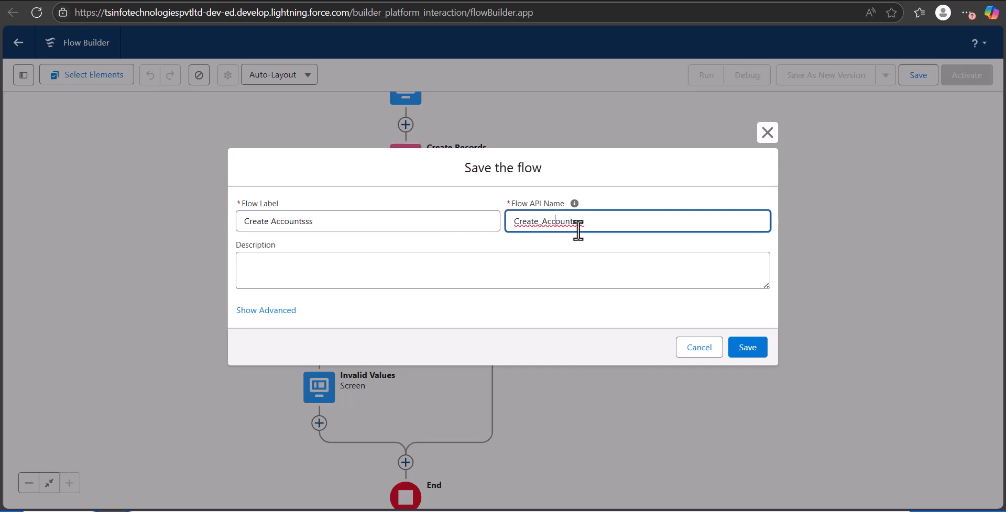
pyautogui.click(759, 348)
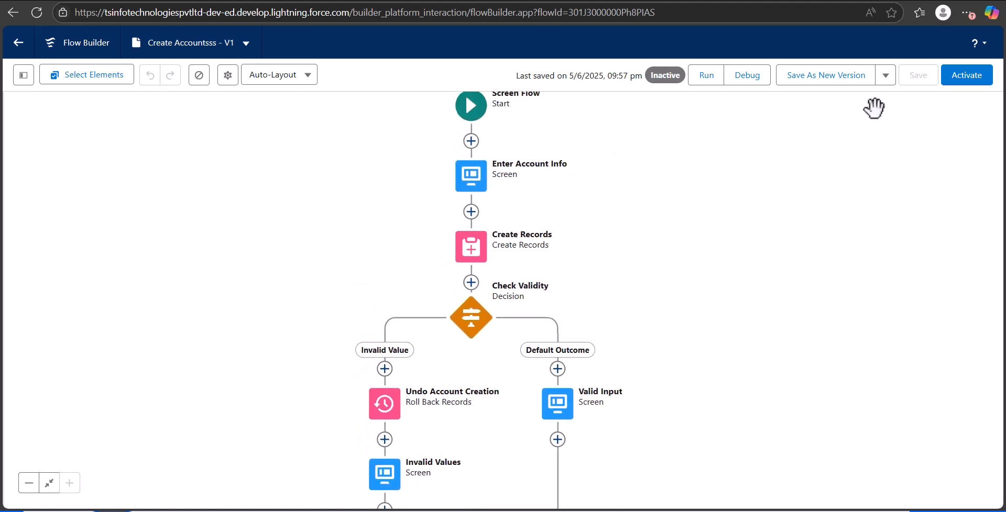
pyautogui.click(957, 79)
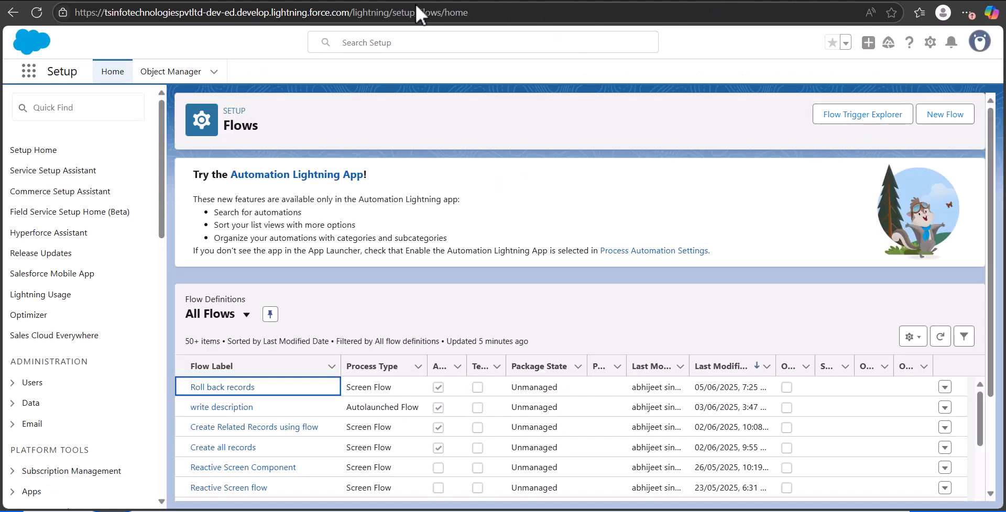
# Go to the Sales Tech App and open its Customer Support page for editing in Lightning App Builder.
pyautogui.click(29, 76)
pyautogui.write('SAles')
pyautogui.click(98, 260)
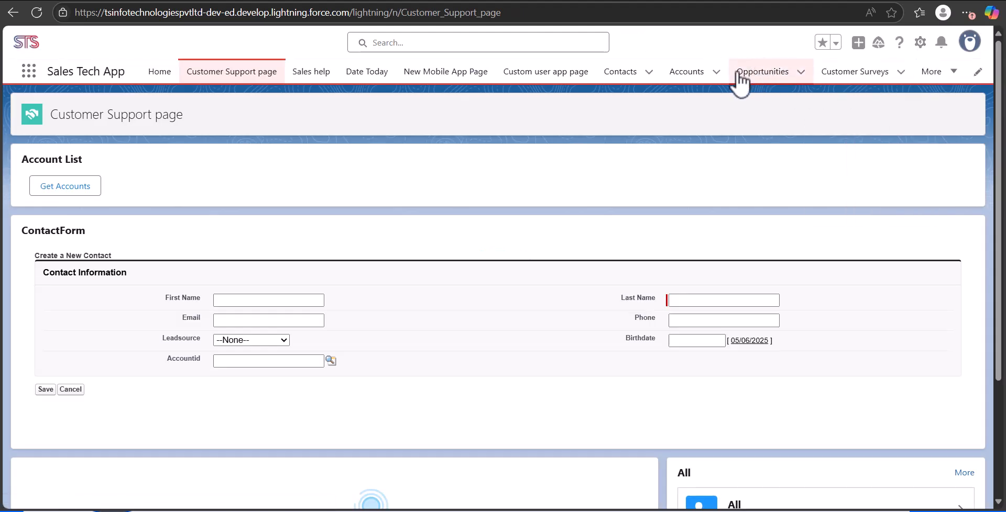
pyautogui.click(920, 43)
pyautogui.click(831, 208)
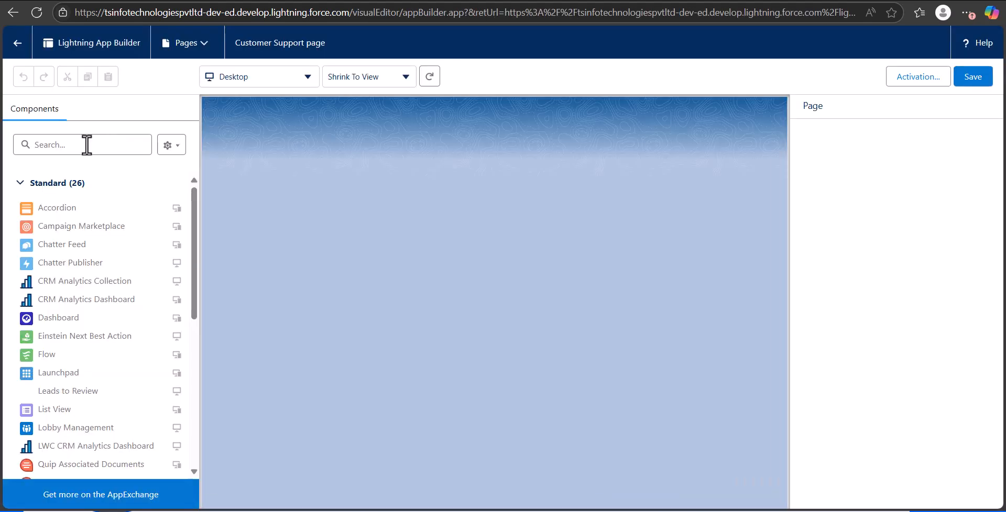
# Find the Flow component and place it above the Sales tracking dashboard on the Customer Support page.
pyautogui.write('fl')
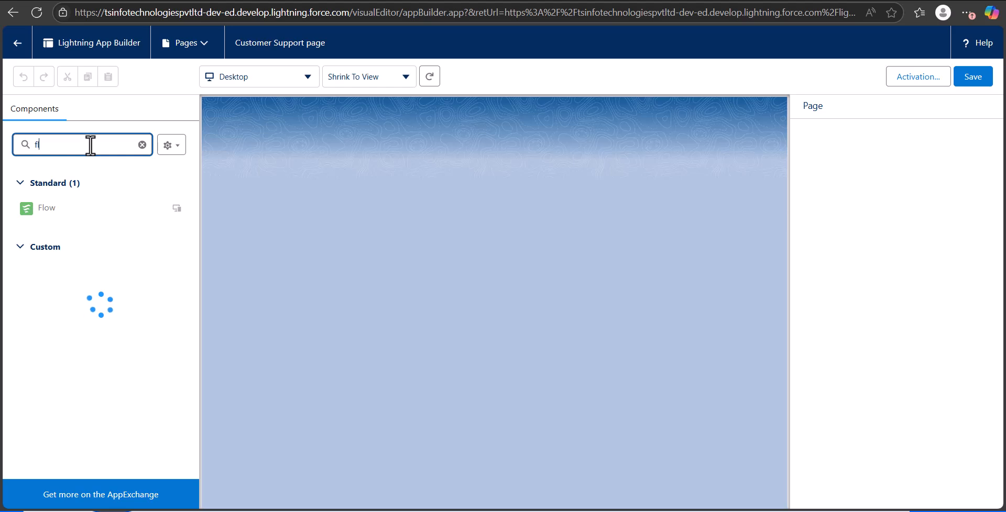
pyautogui.write('ow')
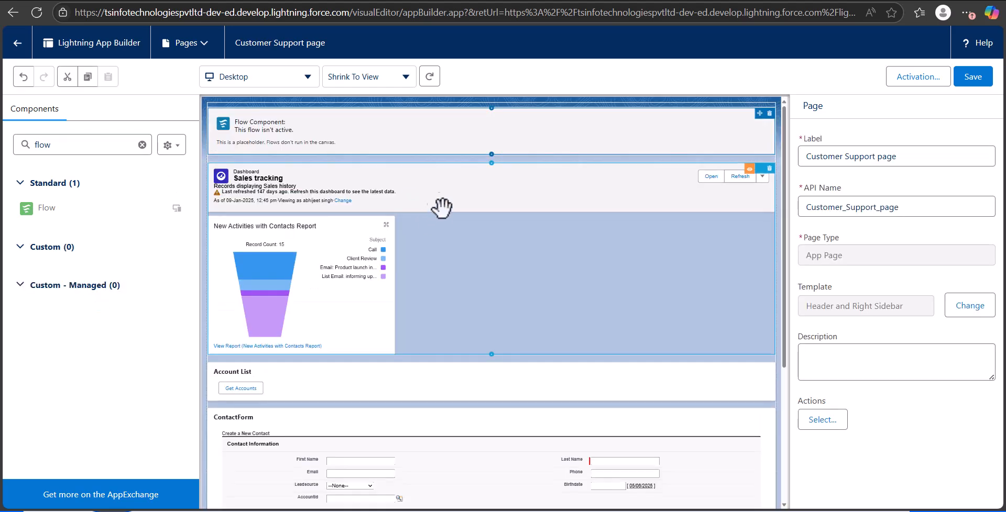
pyautogui.click(402, 149)
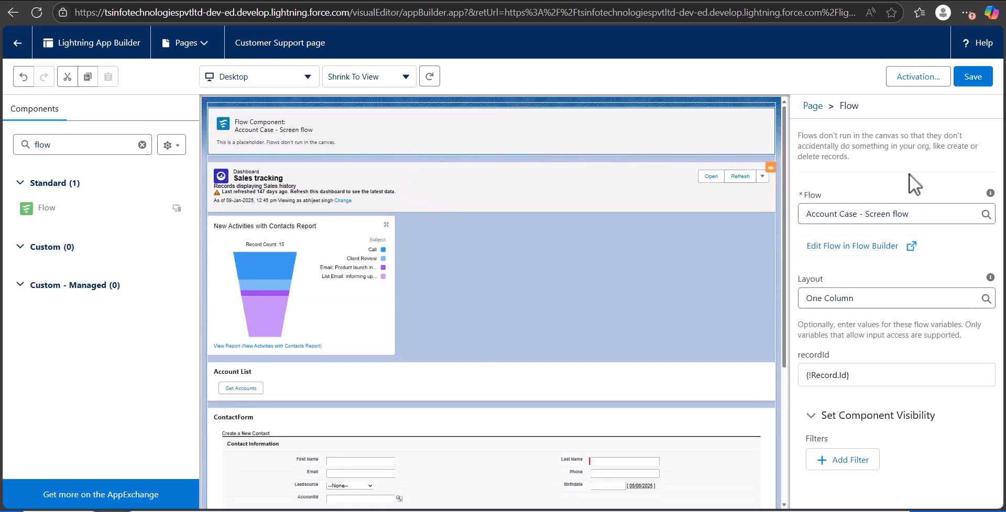
# Set the Flow component to run Create Accountsss, save the page and return to the app.
pyautogui.moveTo(920, 216); pyautogui.dragTo(775, 225)
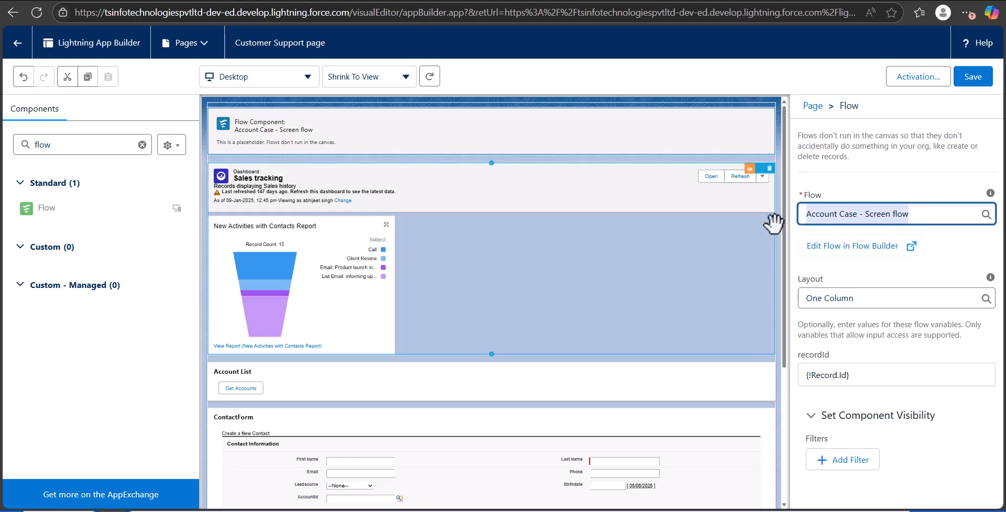
pyautogui.press('BackSpace')
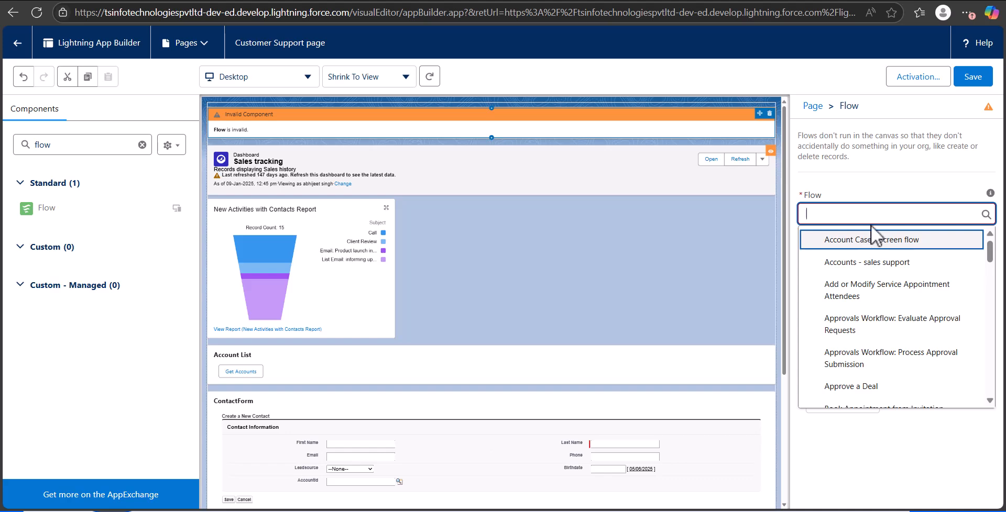
pyautogui.write('create')
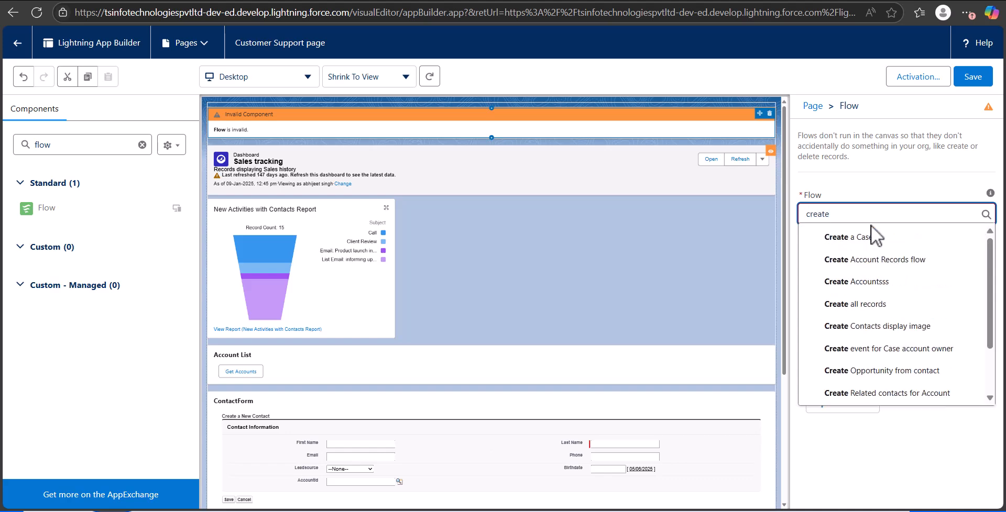
pyautogui.click(891, 281)
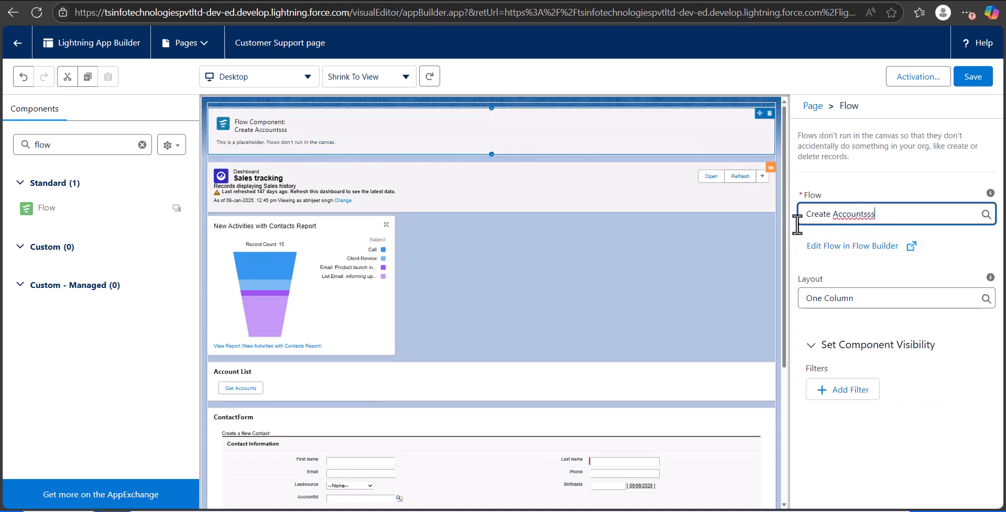
pyautogui.click(973, 78)
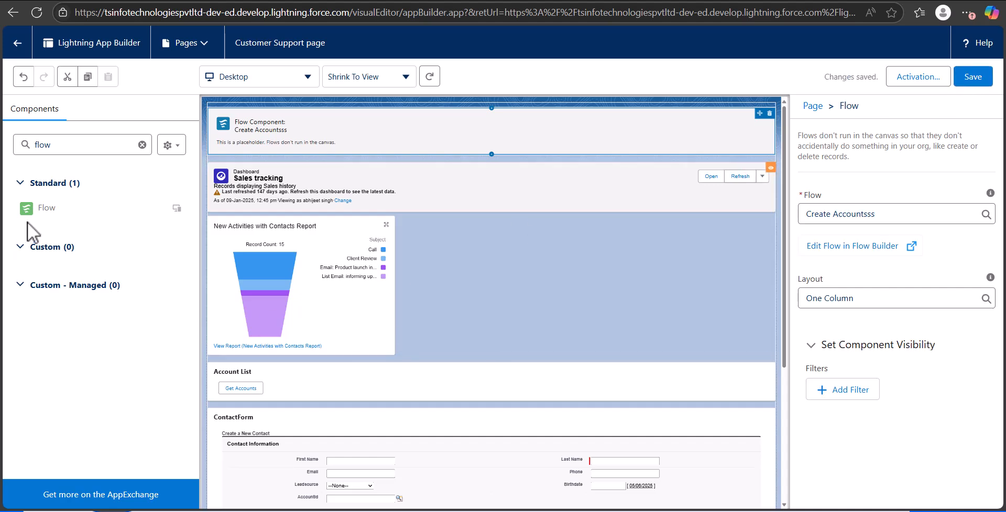
pyautogui.click(17, 47)
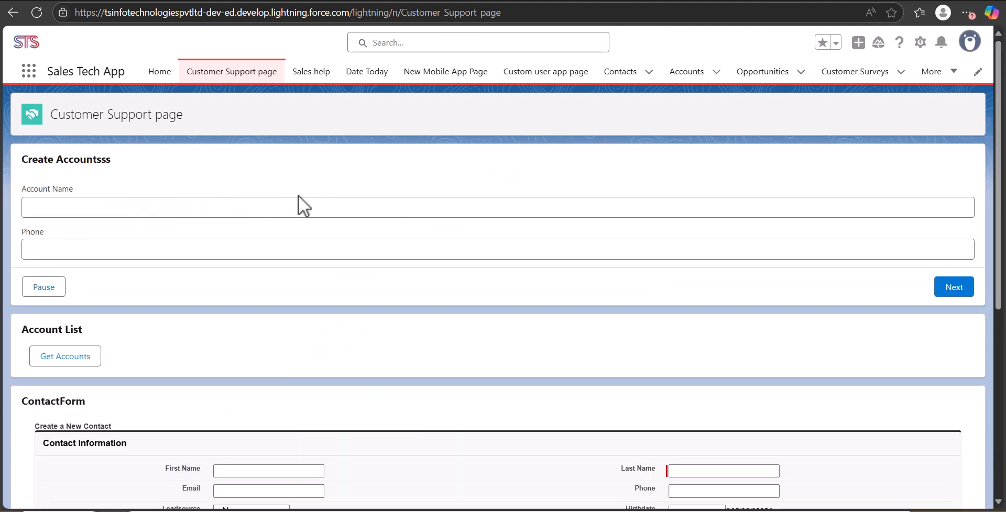
# Test the Create Accountsss form with only the account name filled in and Phone left empty.
pyautogui.click(297, 202)
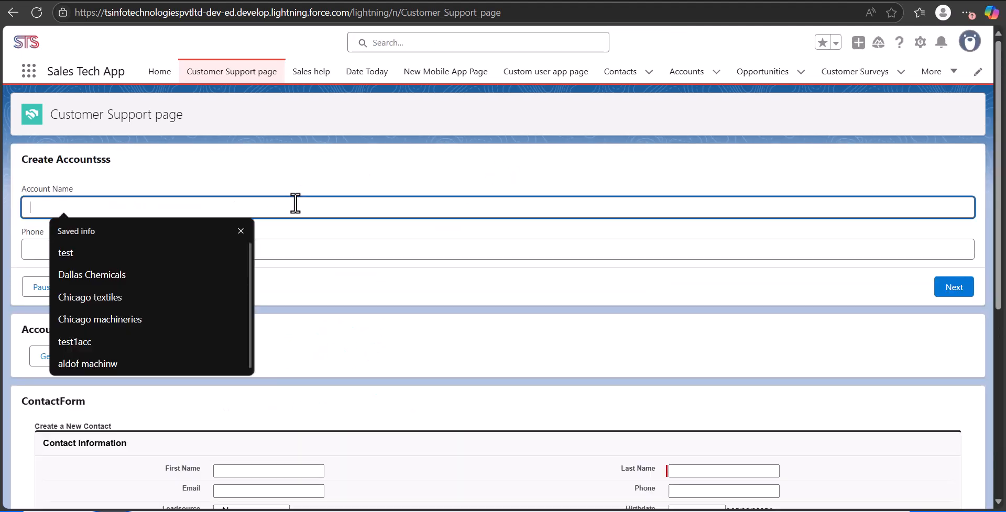
pyautogui.write('Stus')
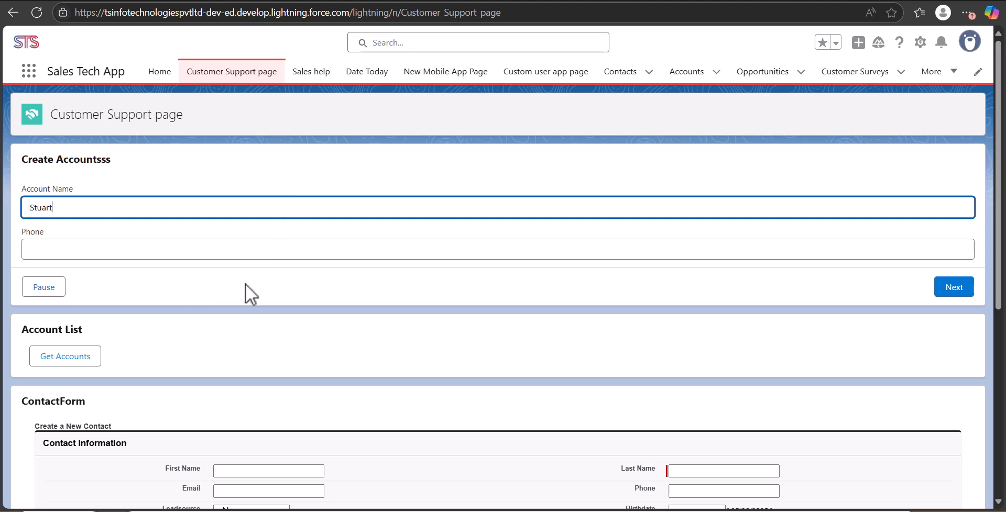
pyautogui.click(959, 292)
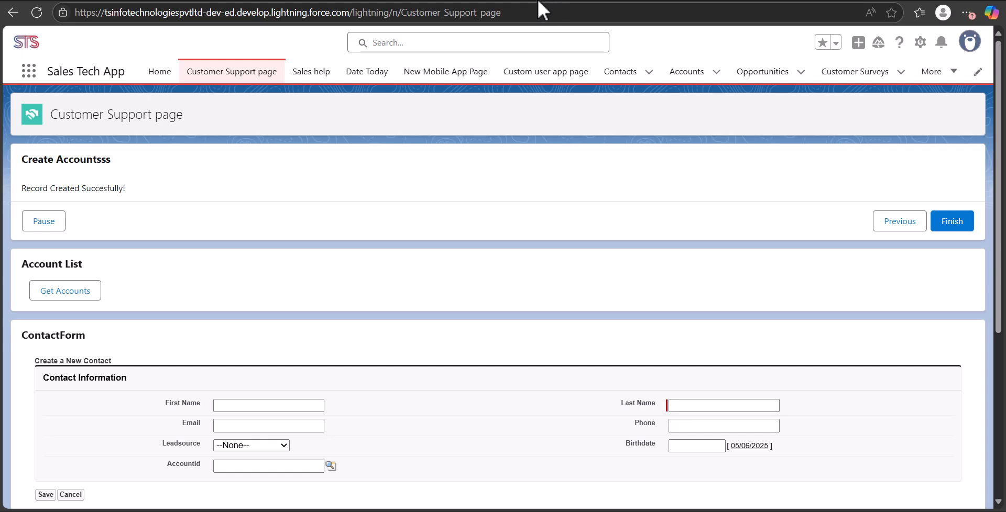
# Set the Check Validity decision's Invalid Value outcome to Any Condition Is Met (OR), and save and activate it as a new flow version.
pyautogui.click(556, 0)
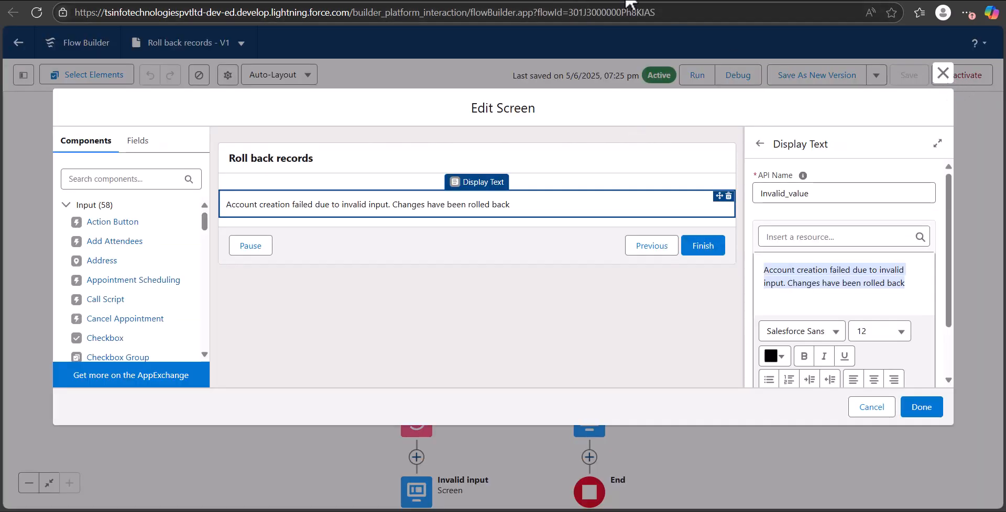
pyautogui.click(655, 0)
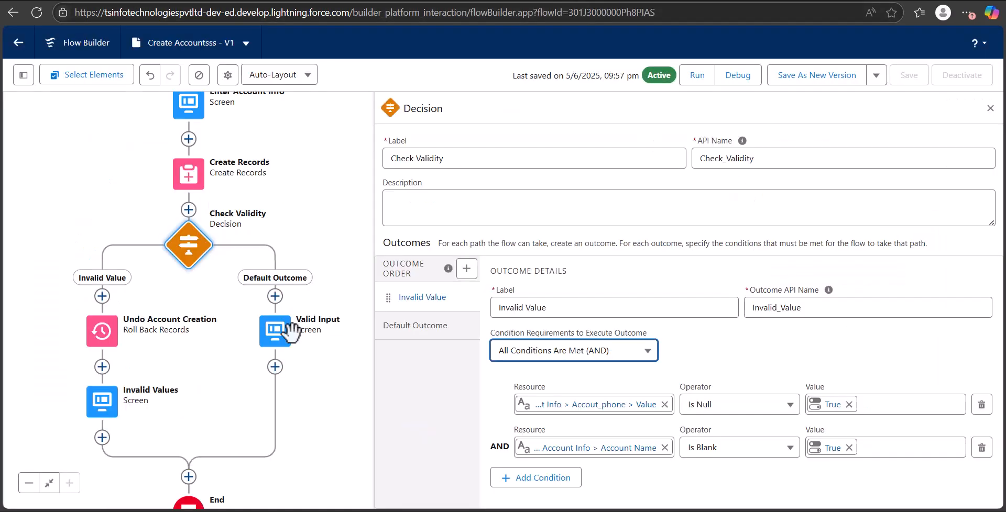
pyautogui.click(574, 362)
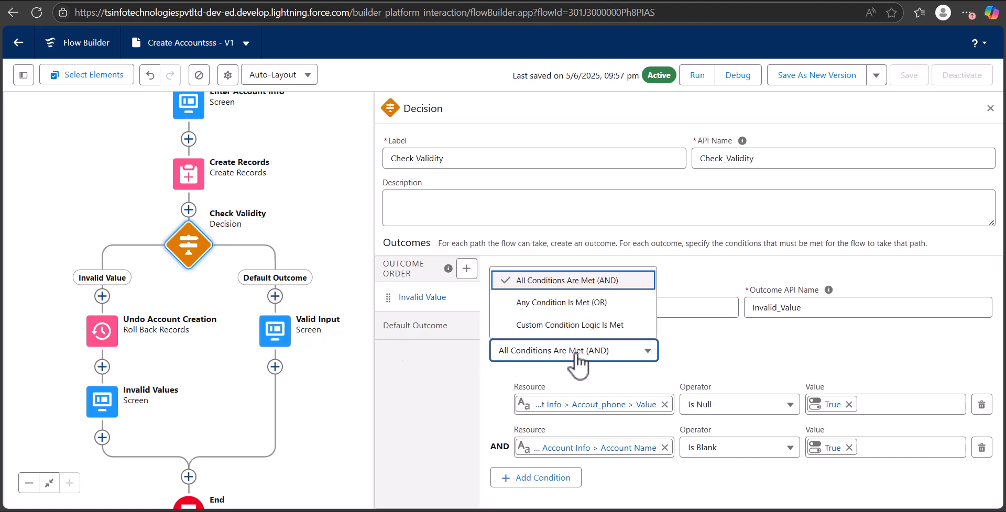
pyautogui.click(576, 303)
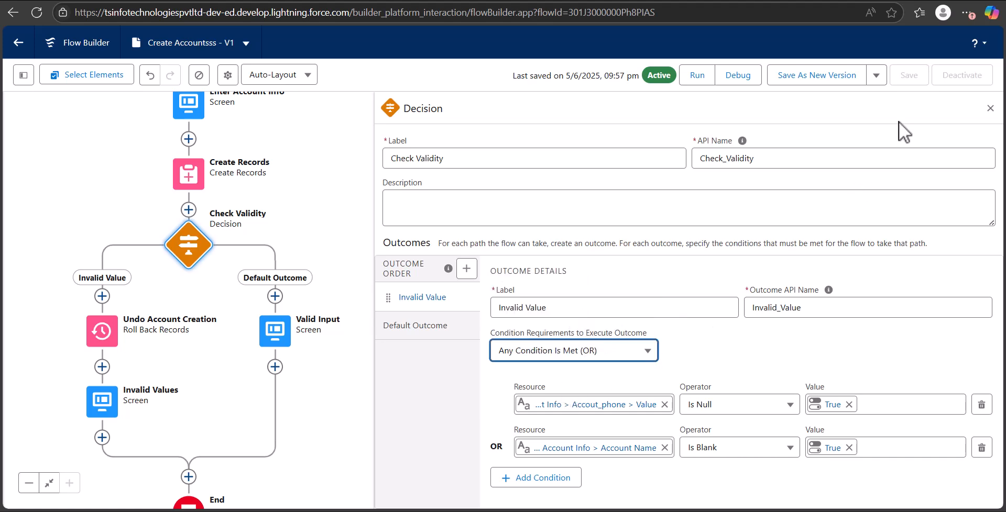
pyautogui.click(813, 84)
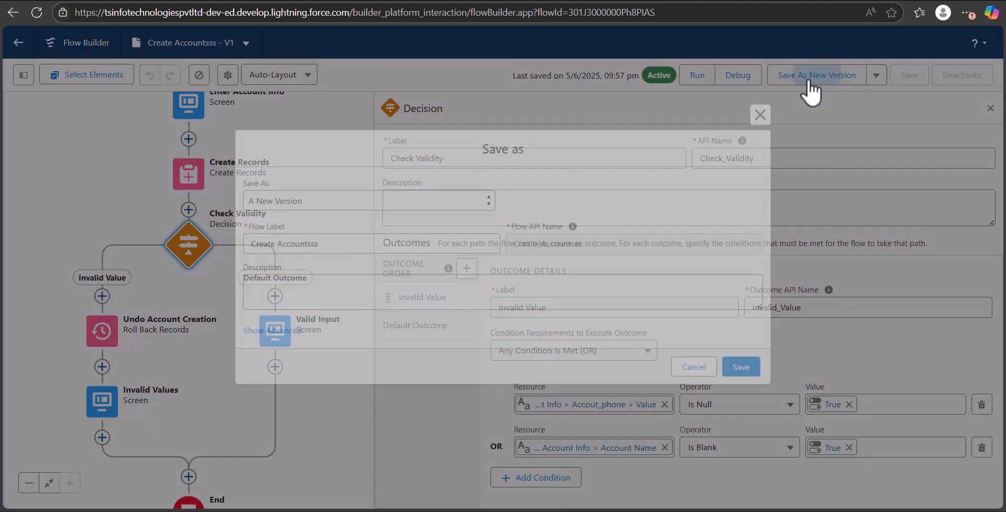
pyautogui.click(739, 369)
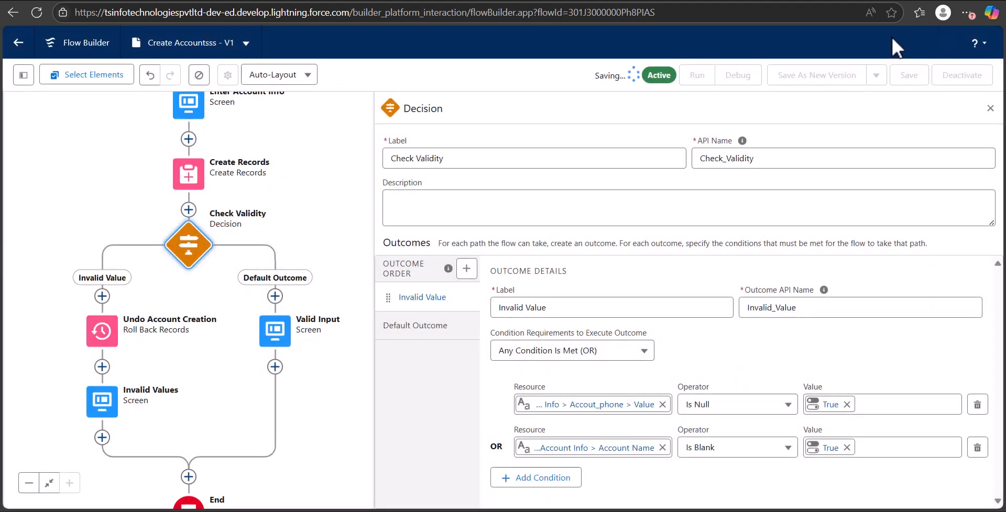
pyautogui.click(947, 78)
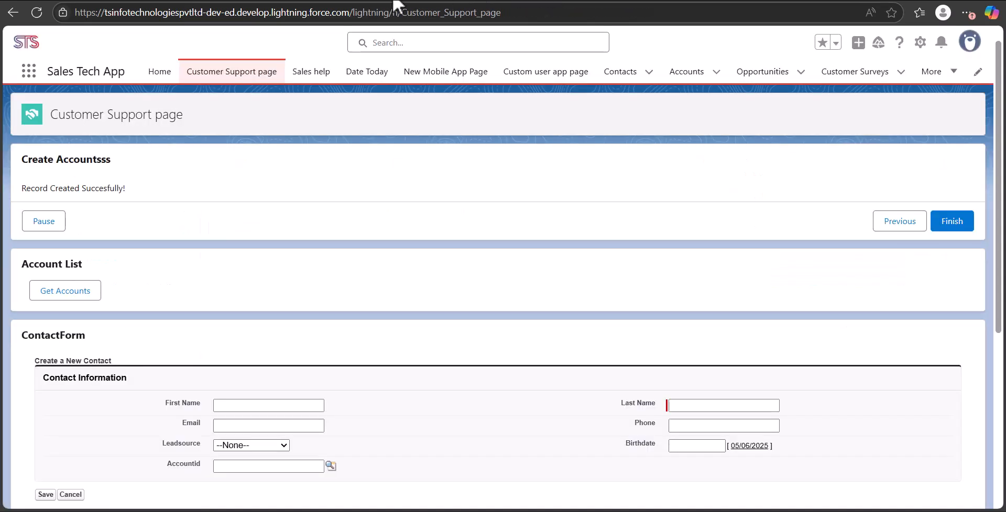
# Reload the Customer Support page and submit the form with account name Amsterdam and no phone.
pyautogui.press('F5')
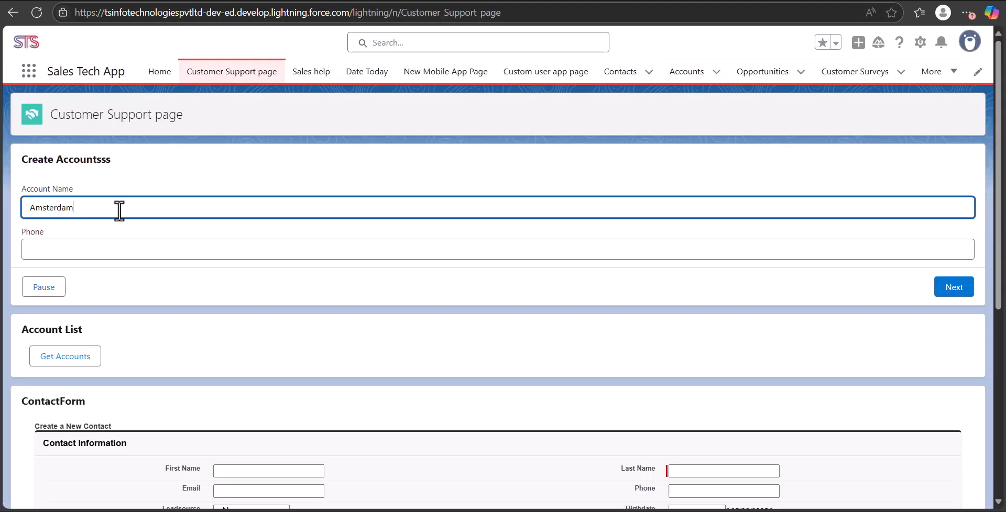
pyautogui.click(950, 288)
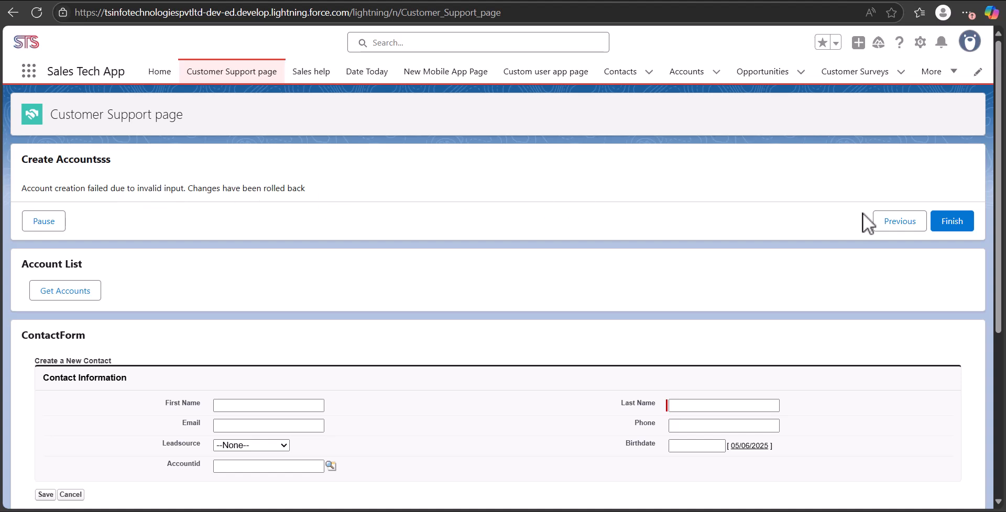
# Return to the previous form screen, enter a phone number for Amsterdam and submit it again.
pyautogui.click(893, 223)
pyautogui.click(353, 248)
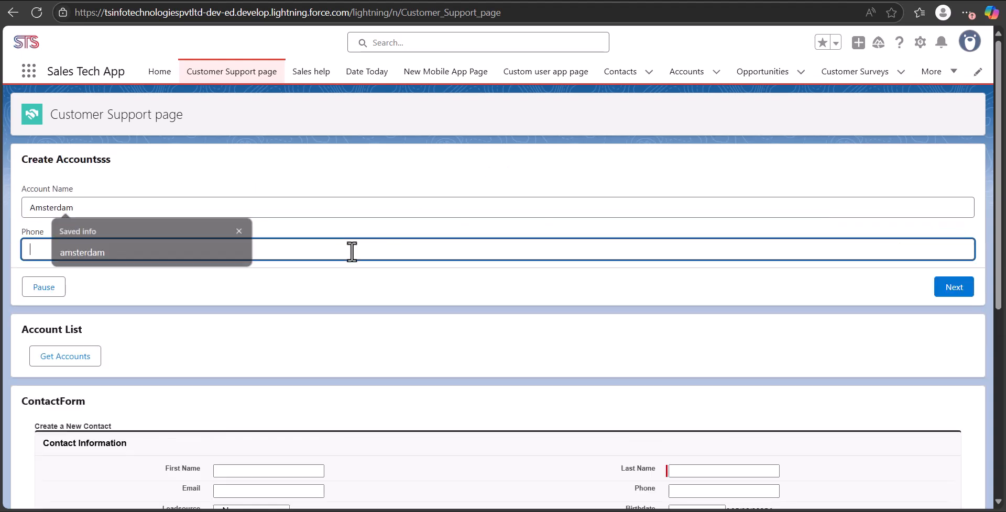
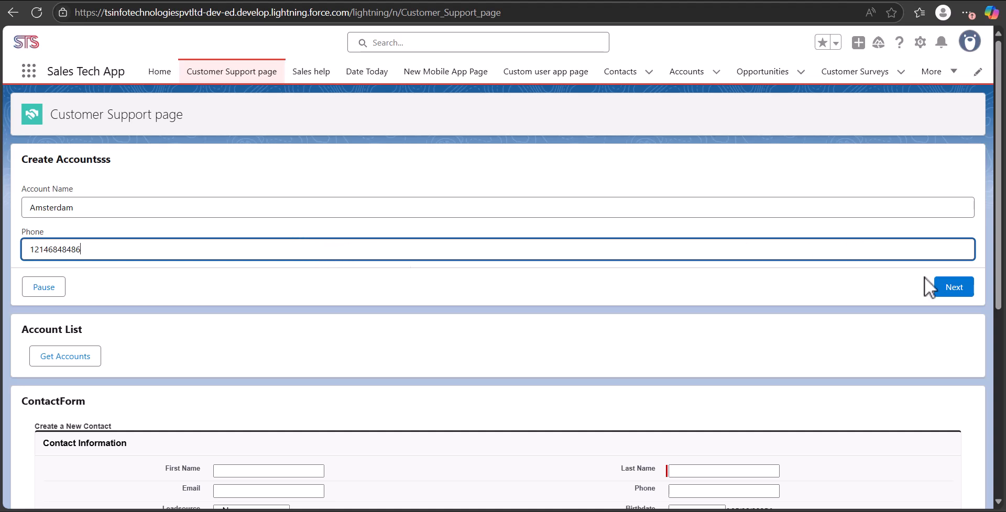
pyautogui.click(950, 289)
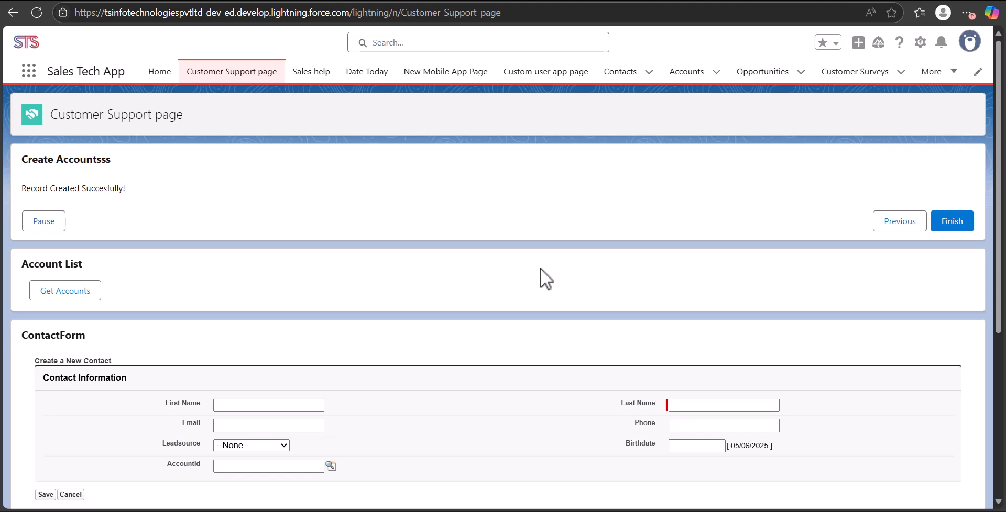
# Open the Accounts list to check for the Amsterdam account.
pyautogui.click(676, 73)
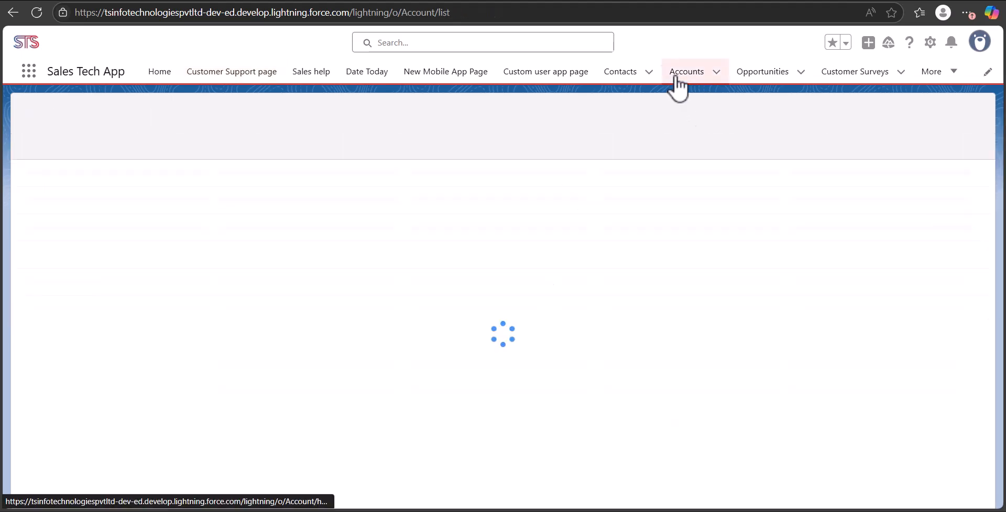